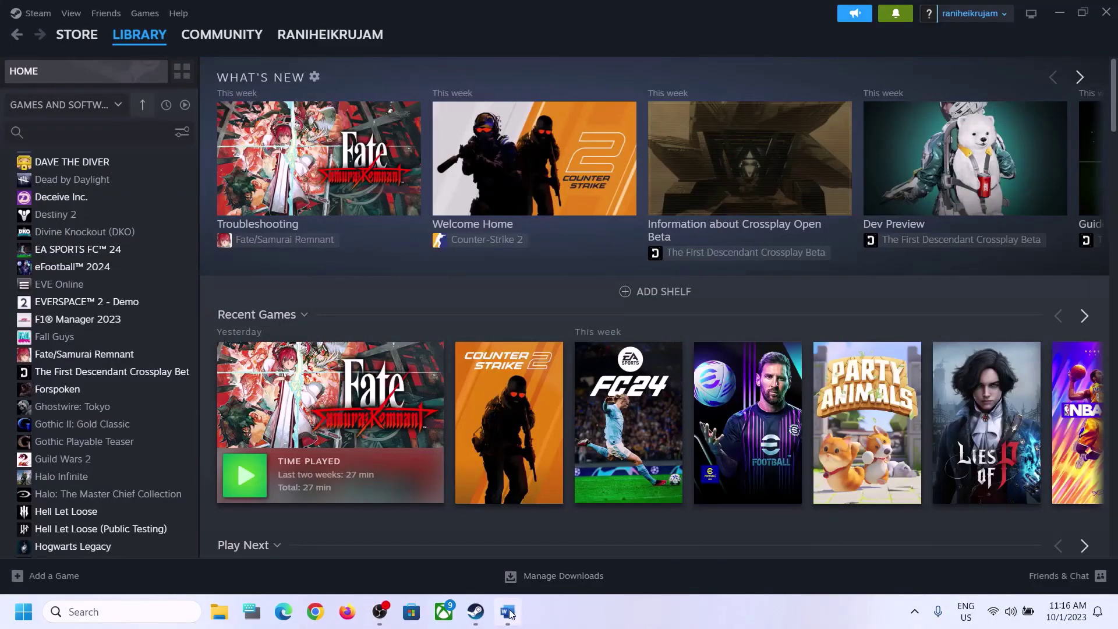
# - Highlight the Windows + G step in the Word notes, minimize Word, and launch Xbox Game Bar over Steam
pyautogui.click(507, 612)
pyautogui.moveTo(331, 274); pyautogui.dragTo(716, 270)
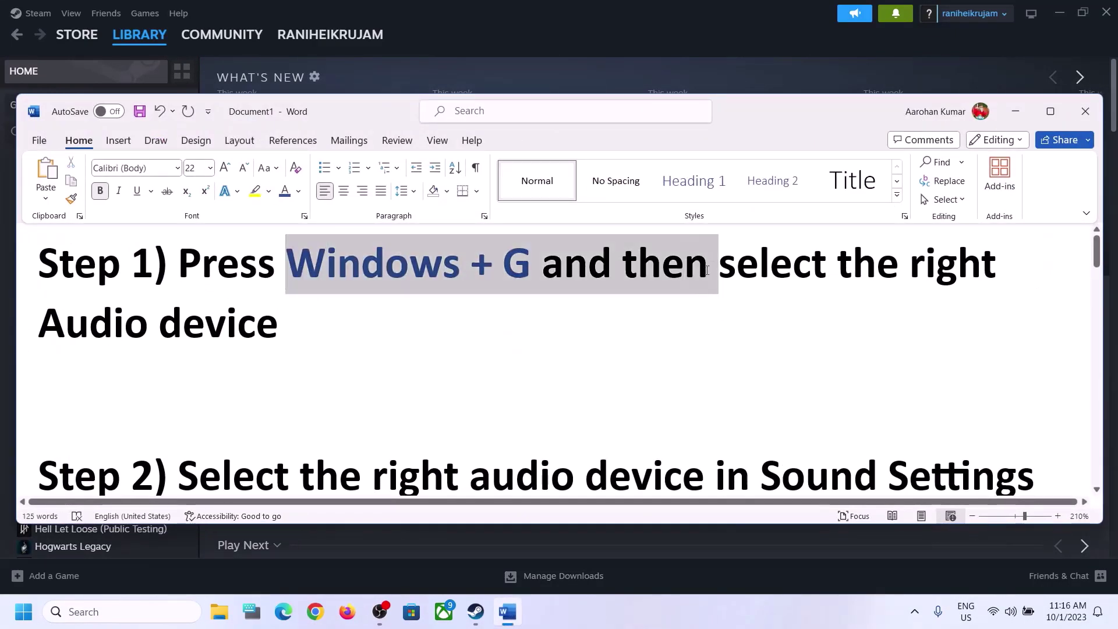
pyautogui.click(1017, 112)
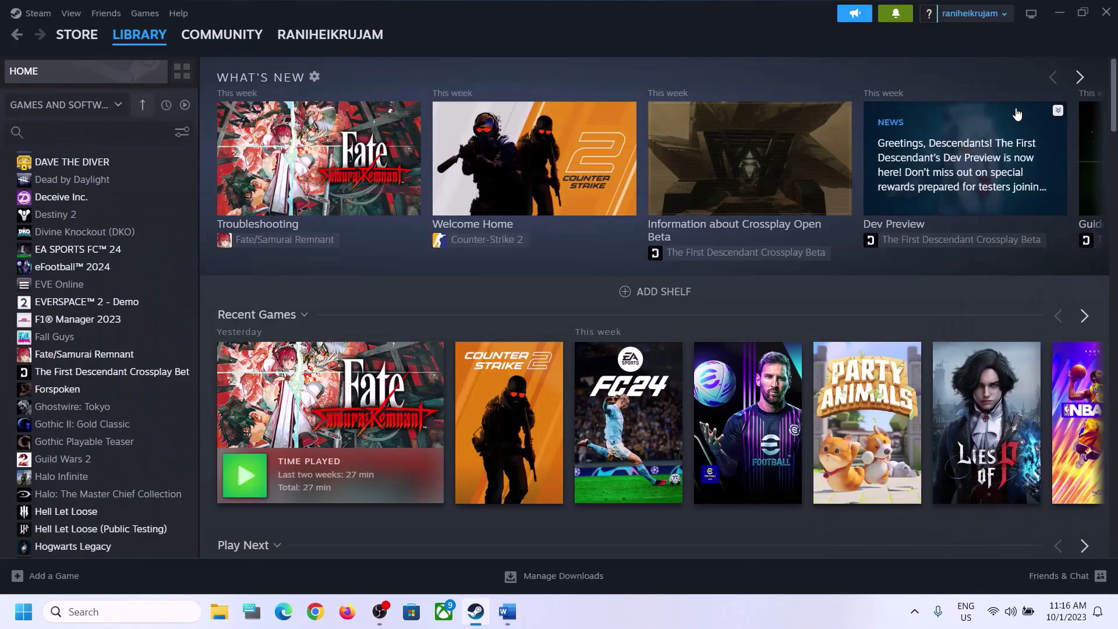
pyautogui.press('super+g')
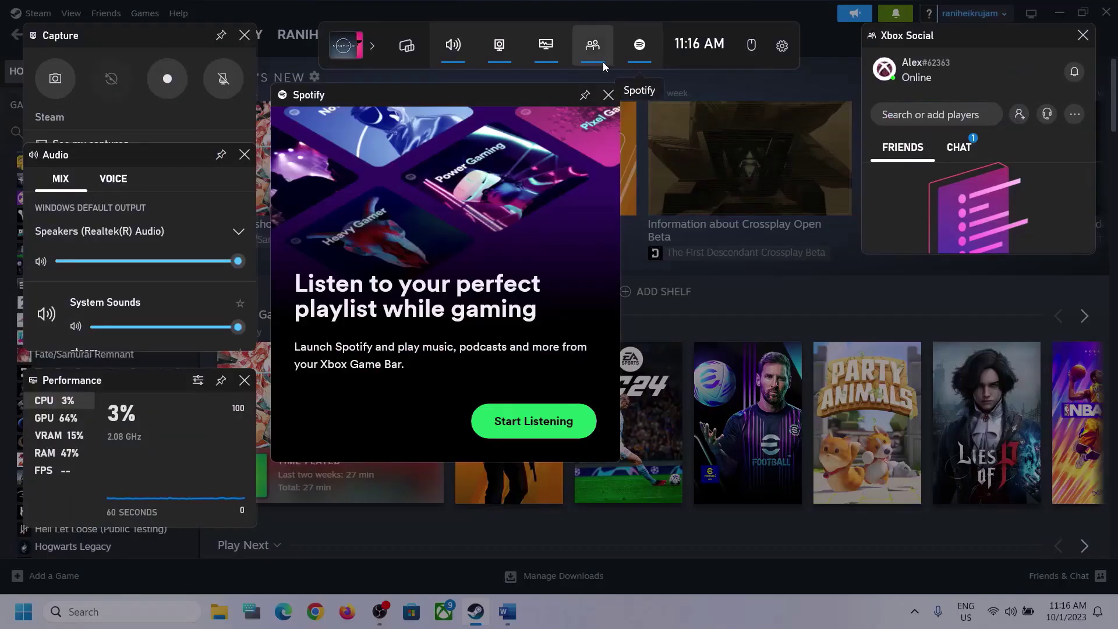
pyautogui.click(454, 46)
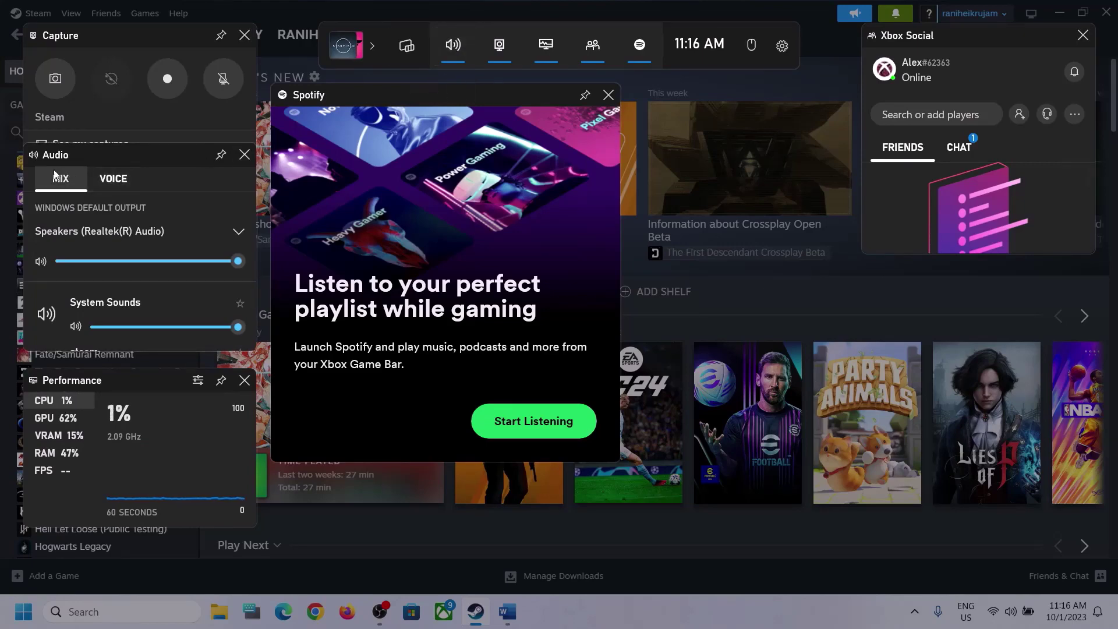
pyautogui.click(239, 233)
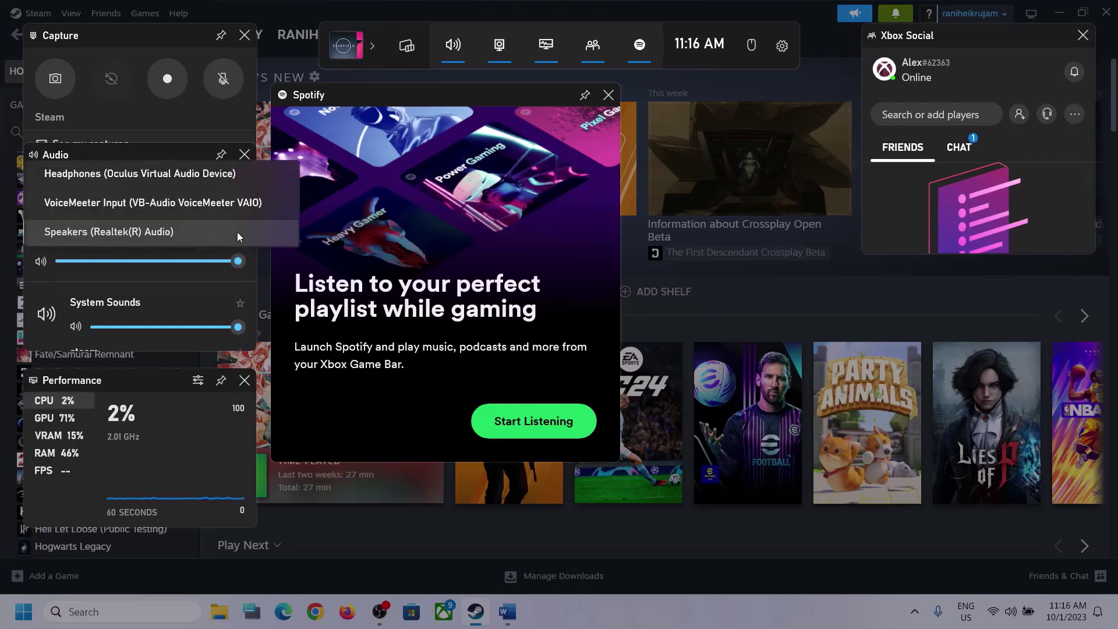
pyautogui.click(160, 232)
pyautogui.scroll(-1, 172, 288)
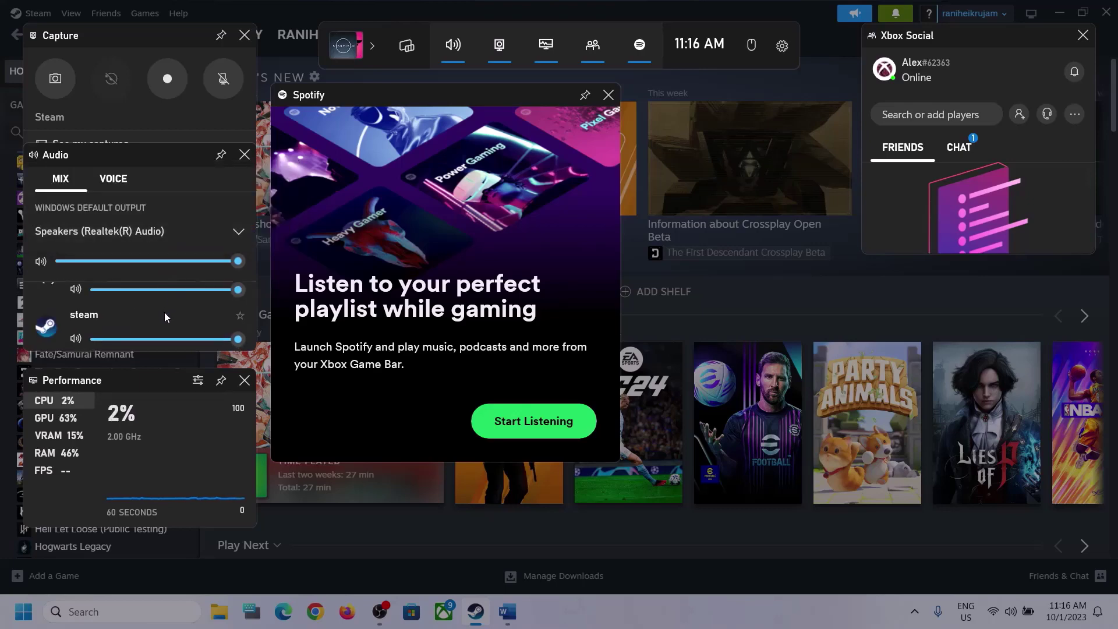
pyautogui.scroll(-1, 150, 315)
pyautogui.scroll(1, 184, 317)
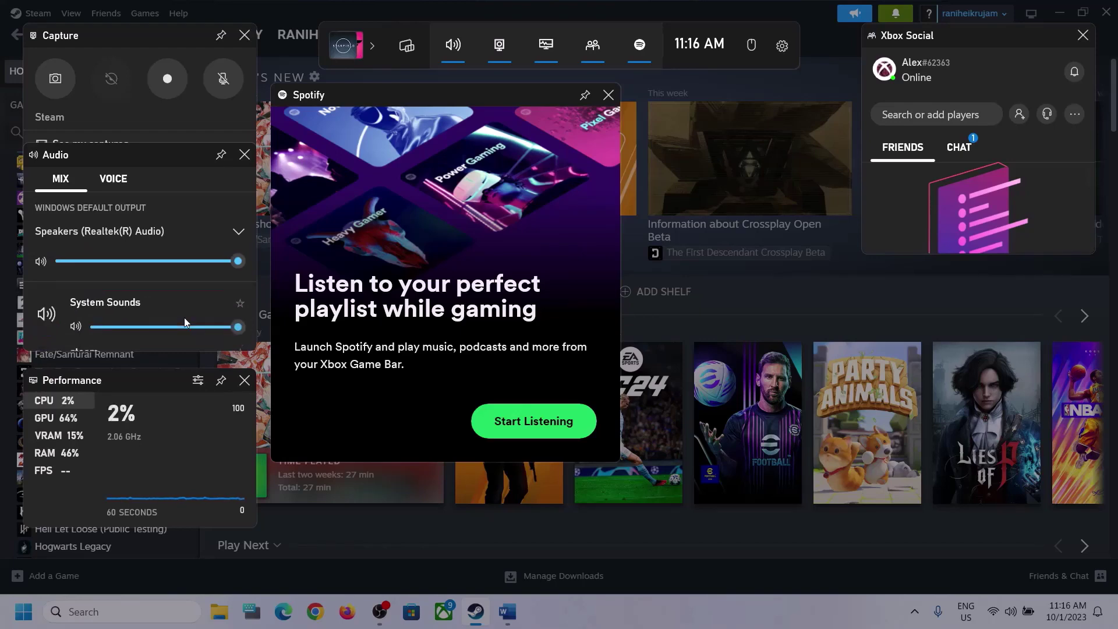
# - On Game Bar's Voice settings, keep Microphone Array as the default input device
pyautogui.click(111, 184)
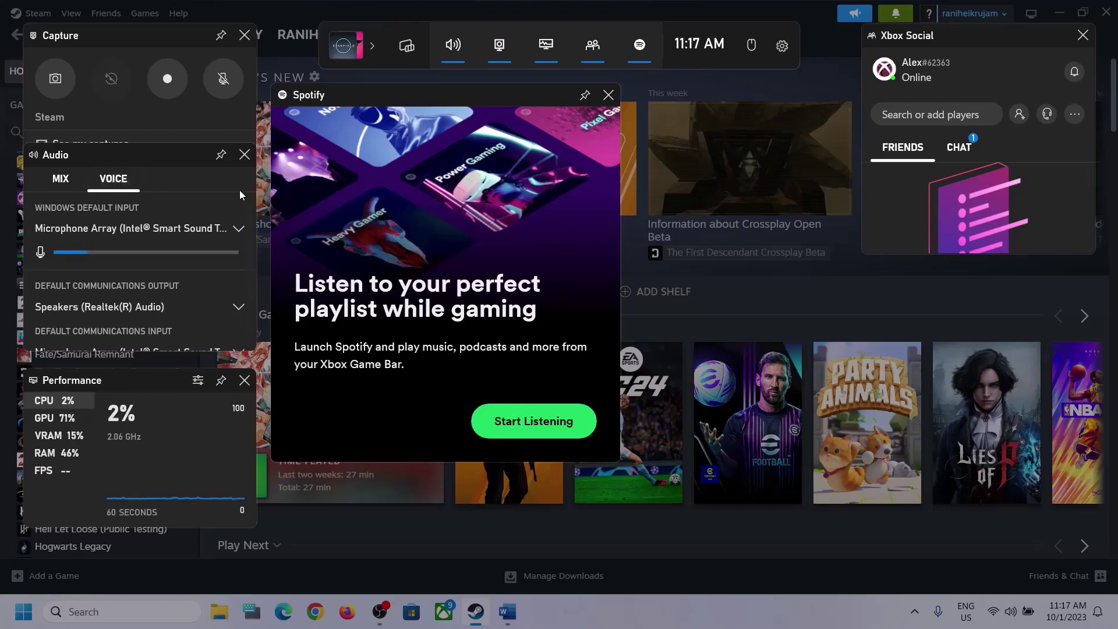
pyautogui.click(235, 228)
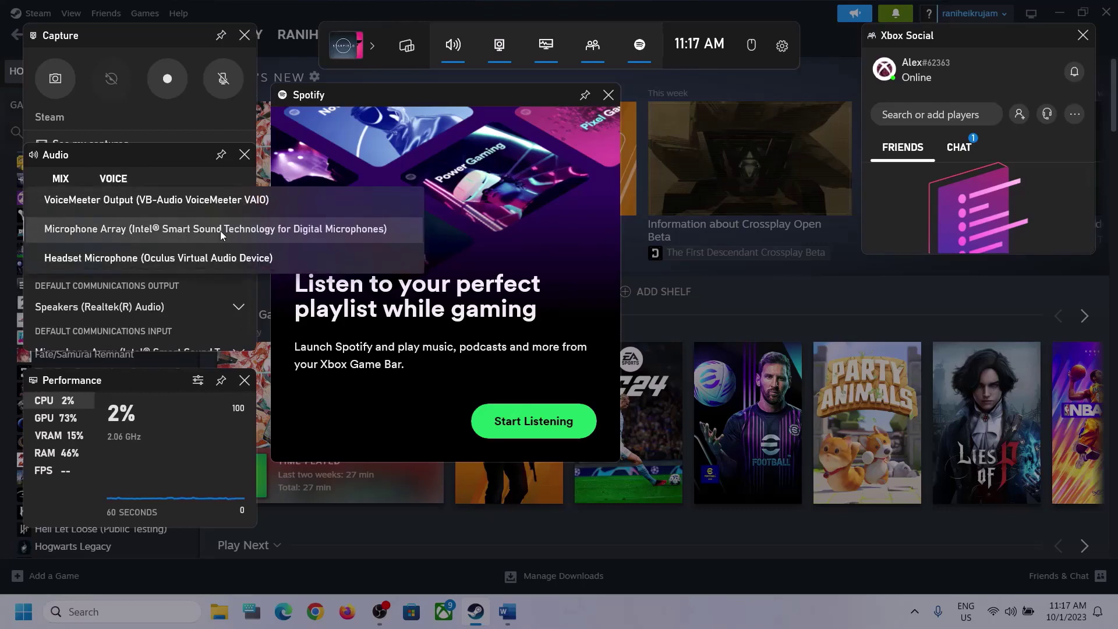
pyautogui.click(163, 156)
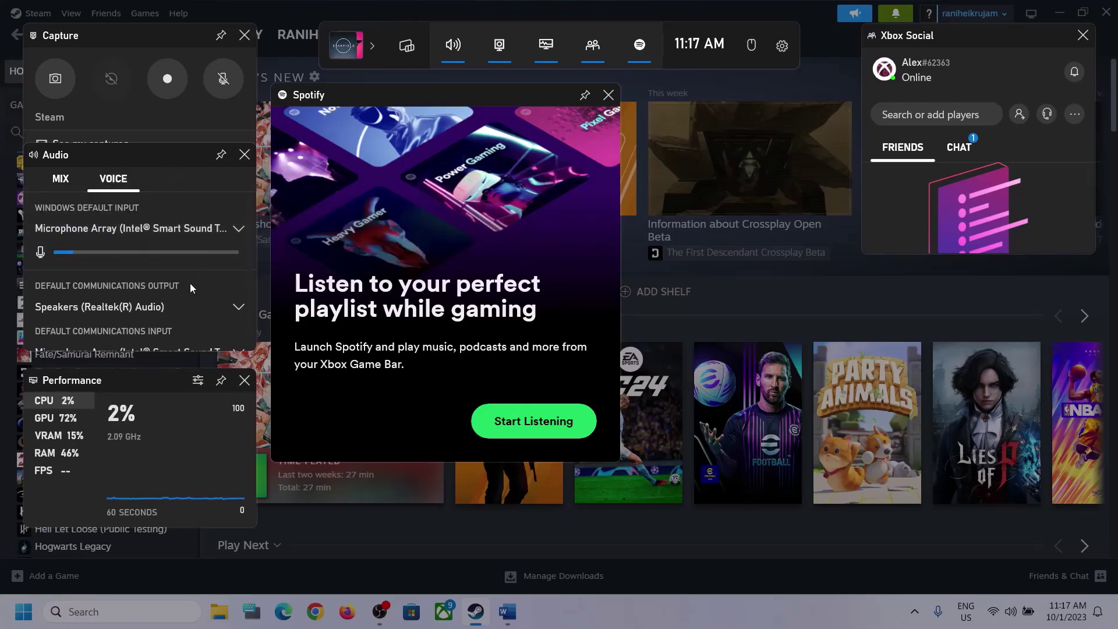
pyautogui.scroll(-1, 190, 283)
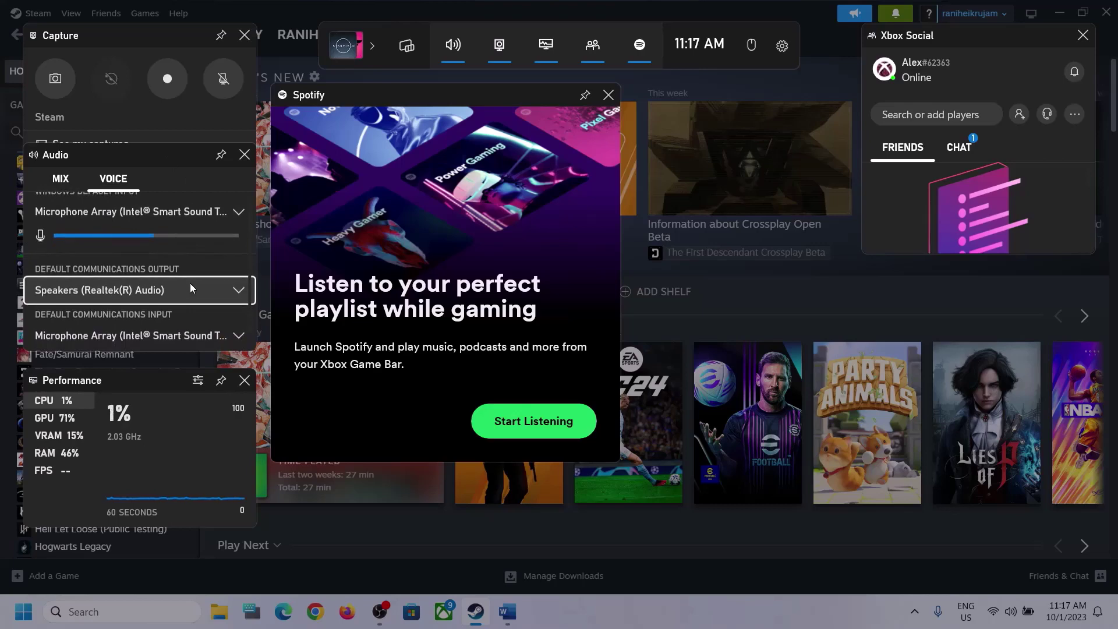
# - Set communications output to Speakers (Realtek(R) Audio), keep Microphone Array for communications input, and close Game Bar
pyautogui.click(240, 289)
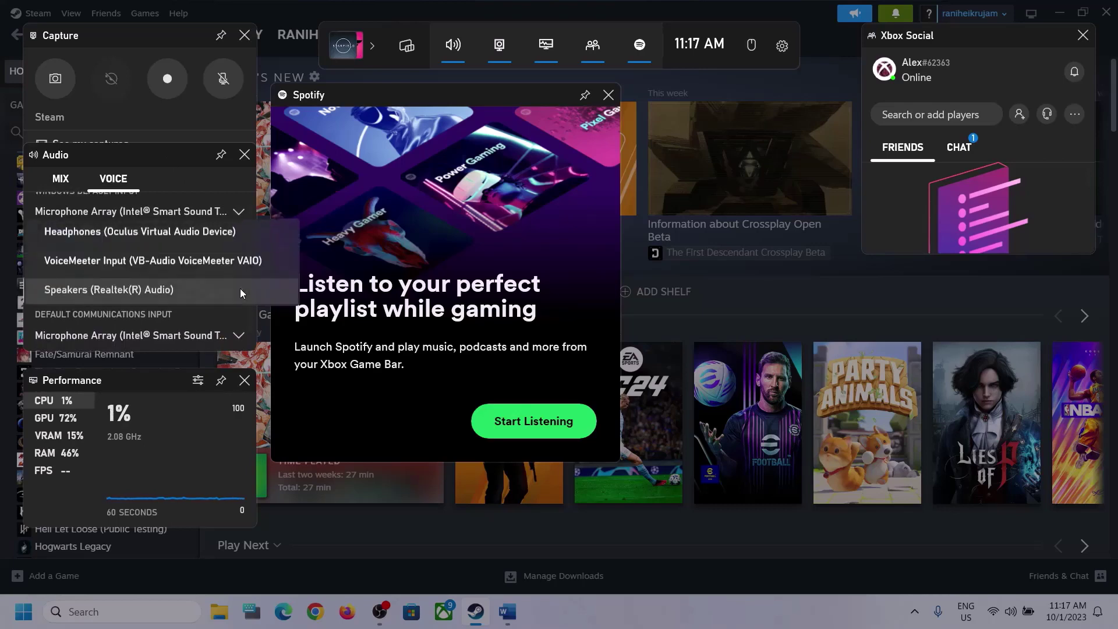
pyautogui.click(182, 291)
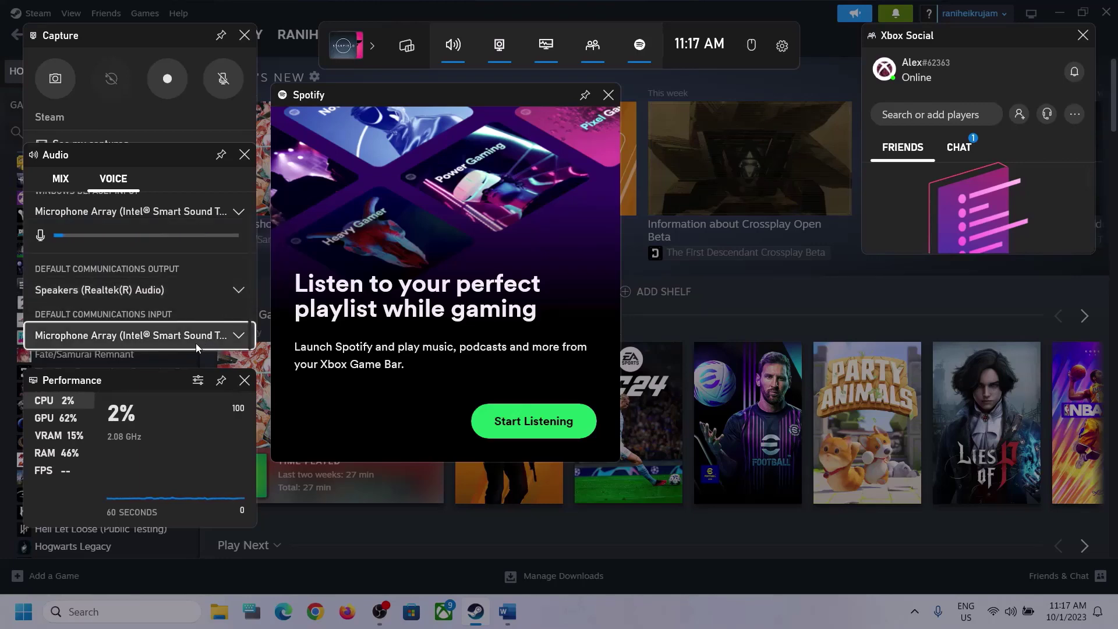
pyautogui.click(228, 339)
pyautogui.click(285, 198)
pyautogui.click(645, 173)
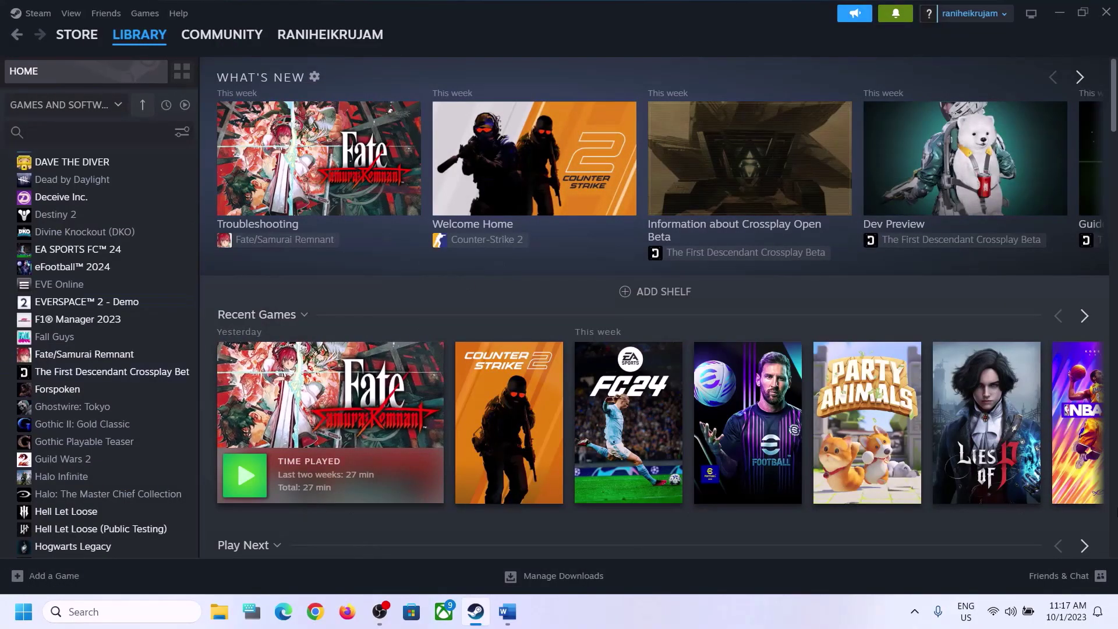
pyautogui.click(507, 611)
pyautogui.scroll(-3, 303, 366)
pyautogui.scroll(1, 303, 365)
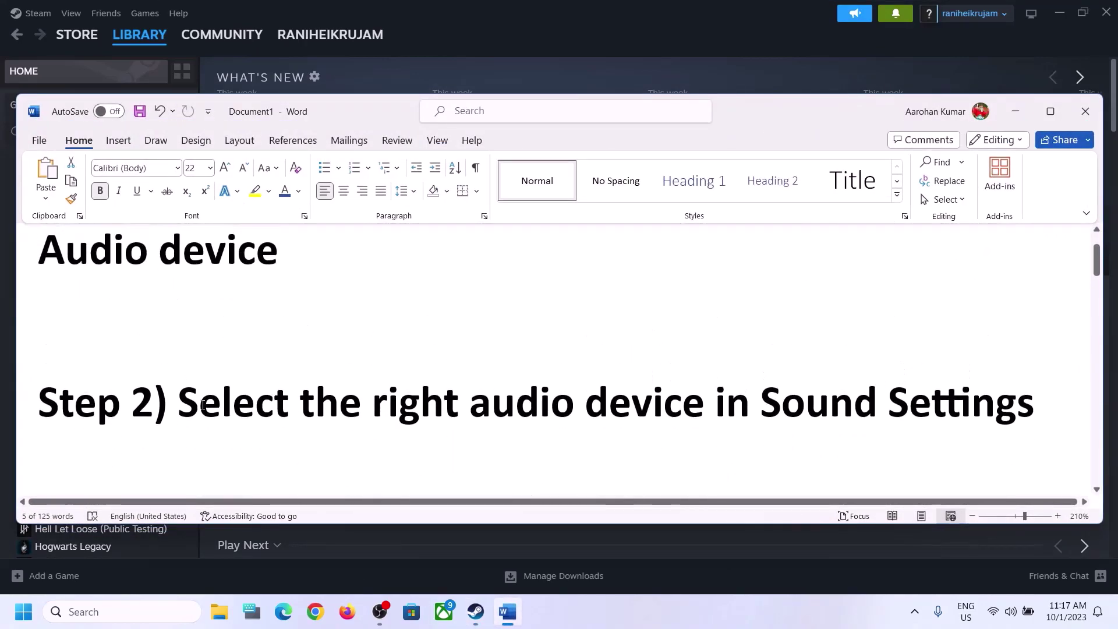
pyautogui.moveTo(179, 402); pyautogui.dragTo(888, 402)
pyautogui.click(1025, 112)
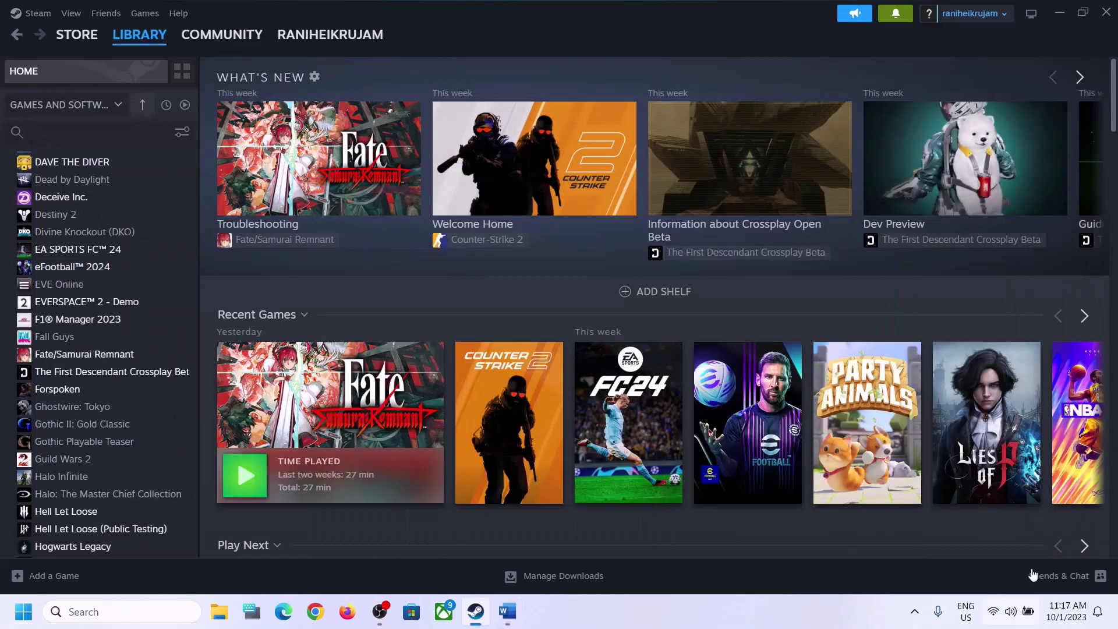
pyautogui.click(1012, 616)
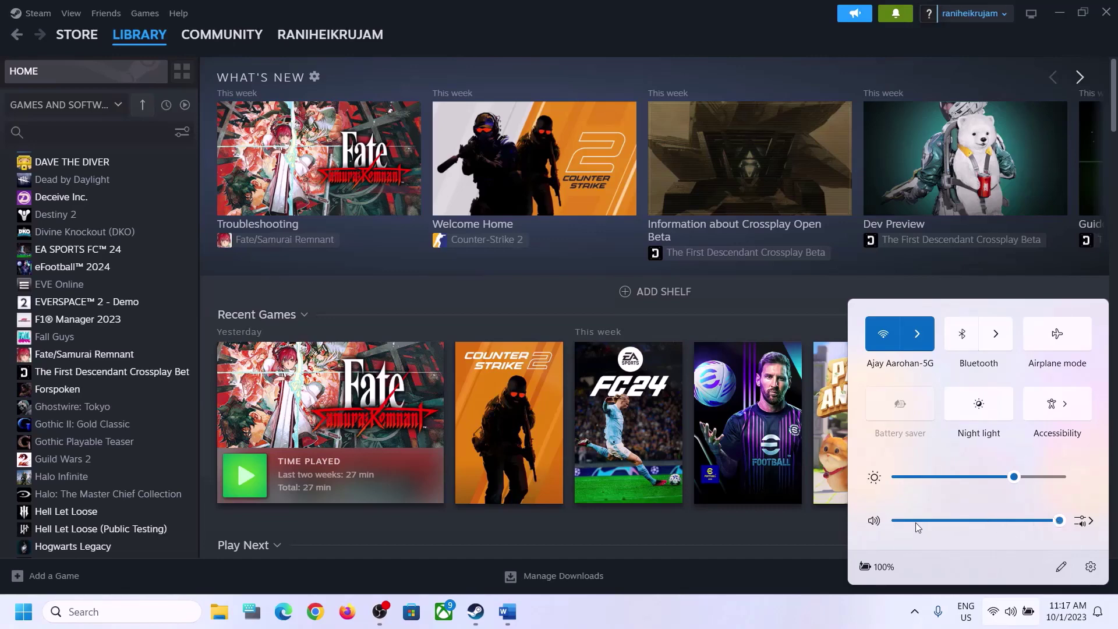
pyautogui.click(1089, 523)
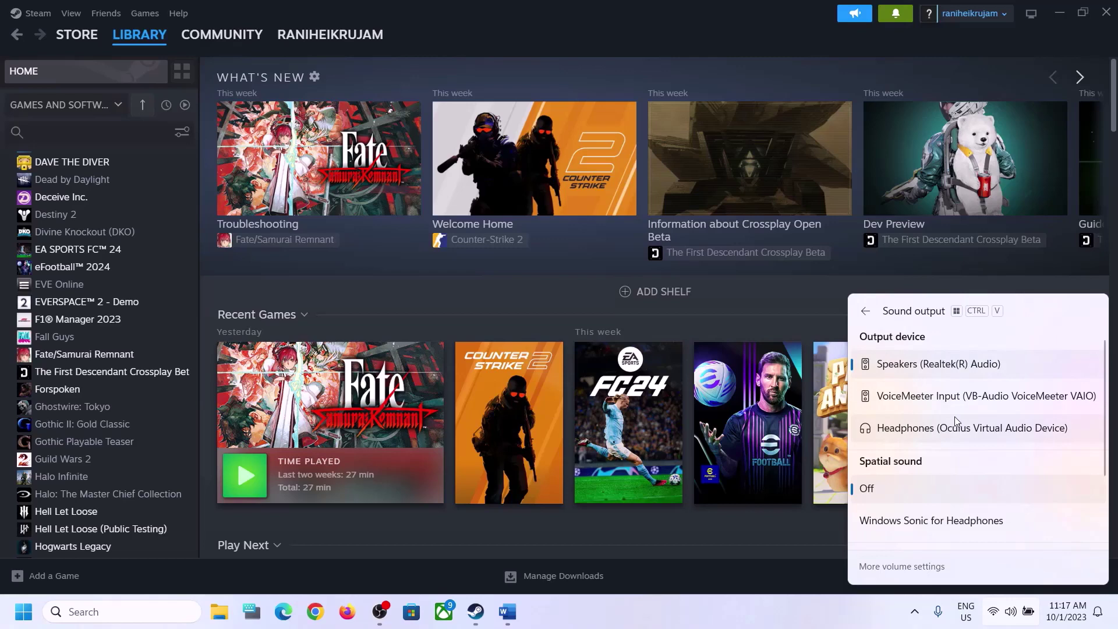
pyautogui.scroll(-3, 949, 463)
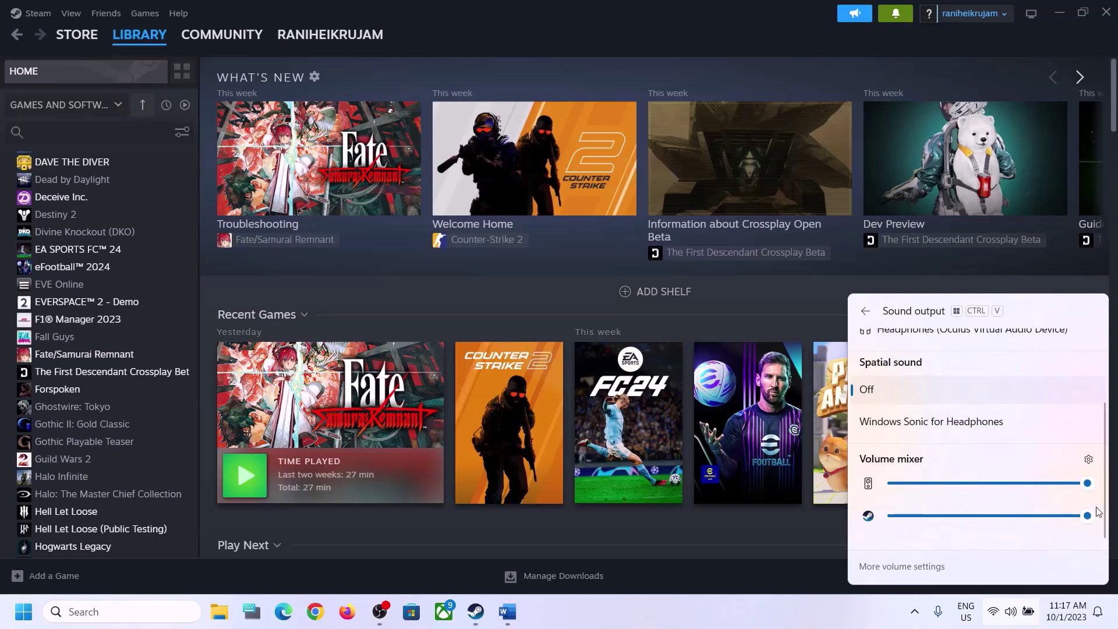
pyautogui.click(870, 612)
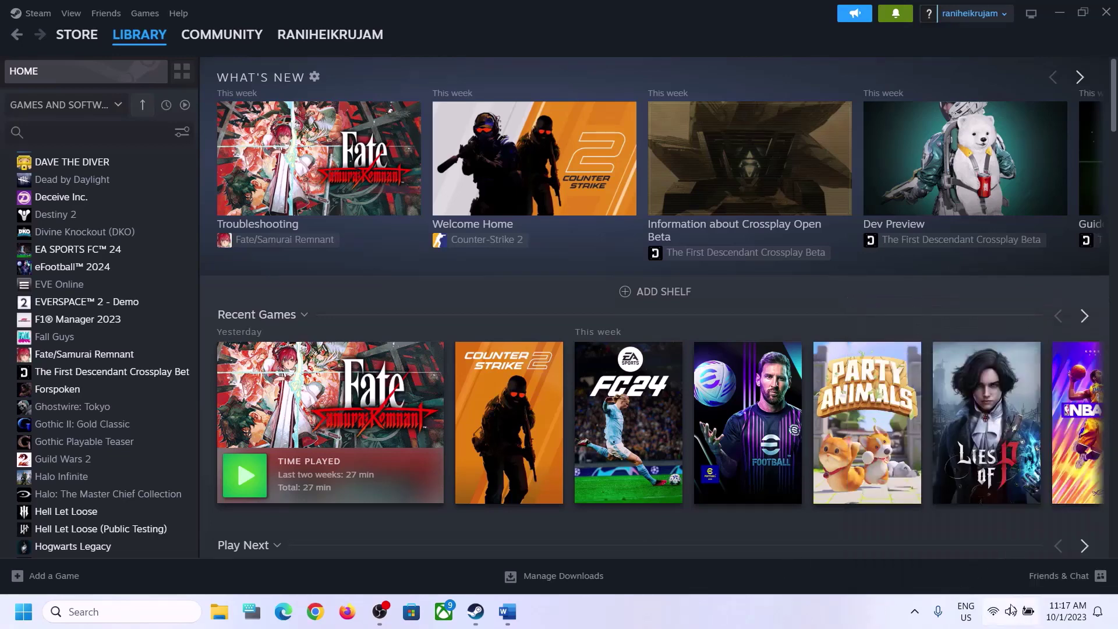
# - Open the Windows Sound settings page and review the output device list
pyautogui.rightClick(1012, 617)
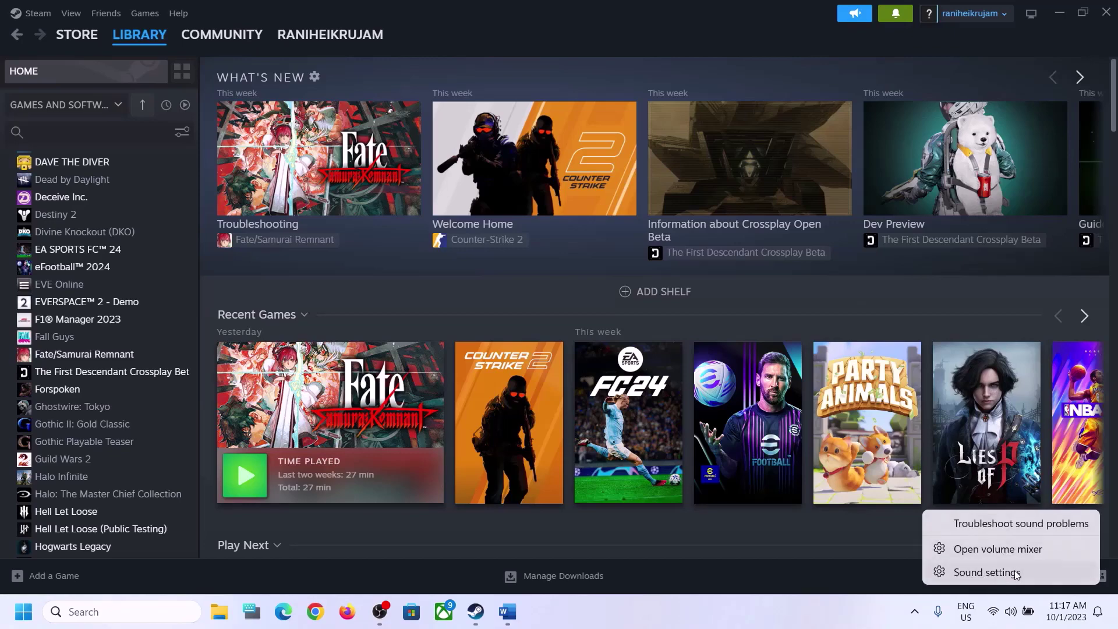
pyautogui.click(997, 572)
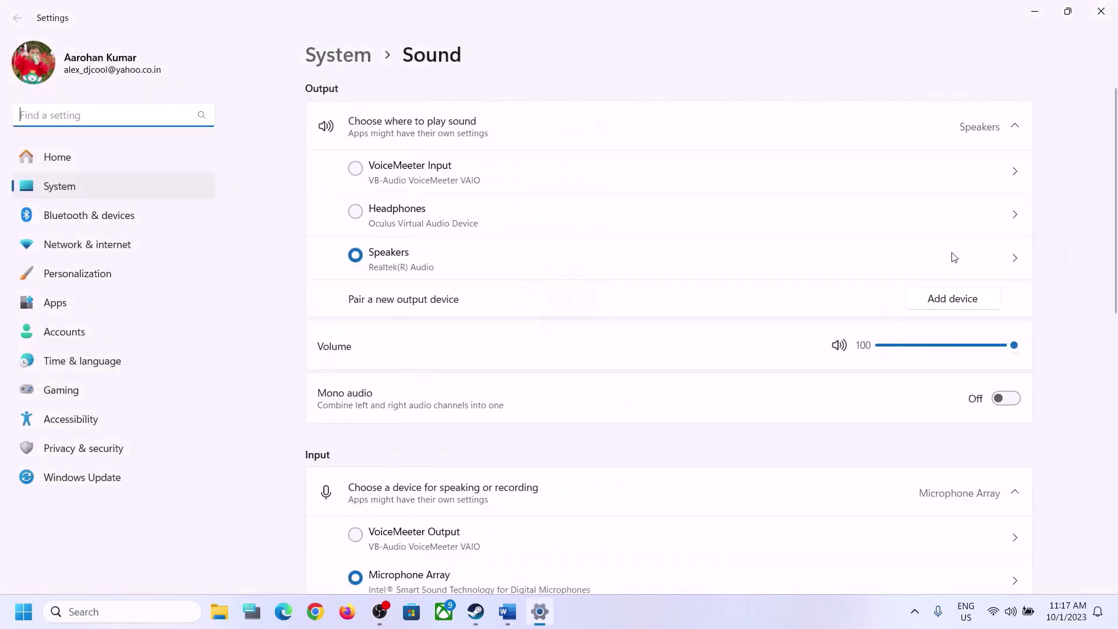
pyautogui.click(1016, 126)
pyautogui.click(1014, 126)
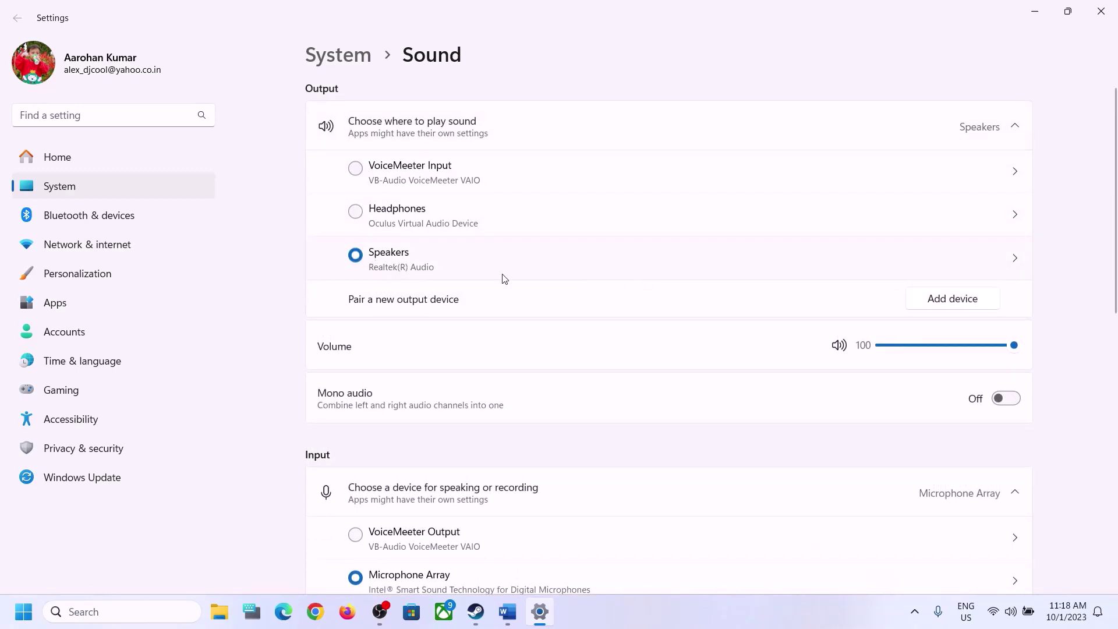
pyautogui.scroll(-6, 834, 444)
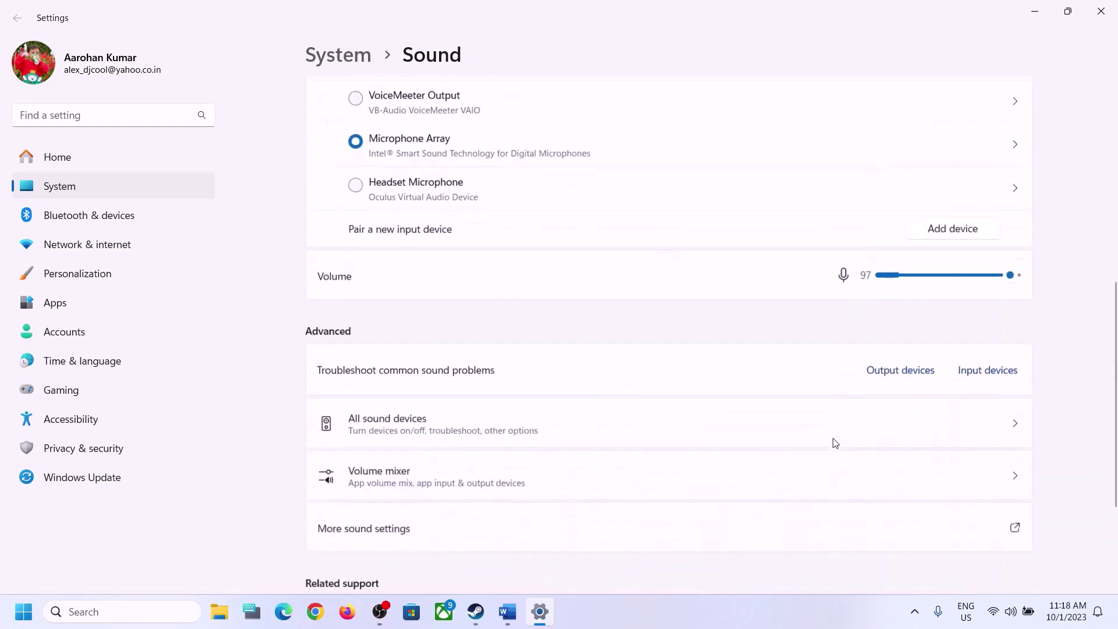
pyautogui.scroll(2, 834, 444)
pyautogui.scroll(-3, 833, 443)
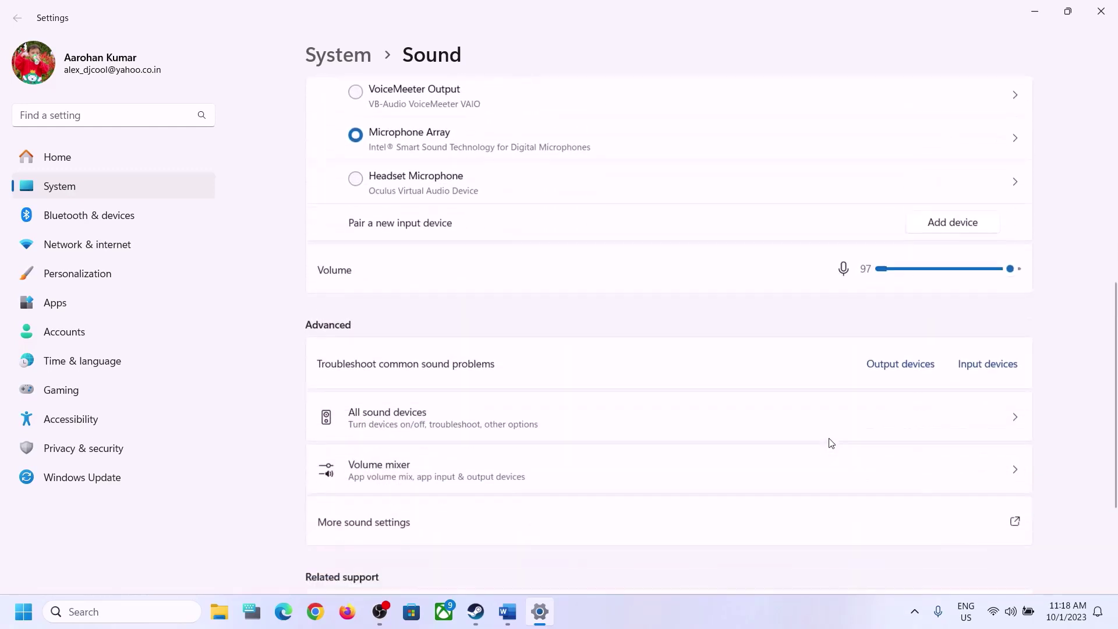
# - Check the Volume mixer's app levels and Speakers output, then close Settings
pyautogui.click(355, 454)
pyautogui.scroll(-1, 756, 419)
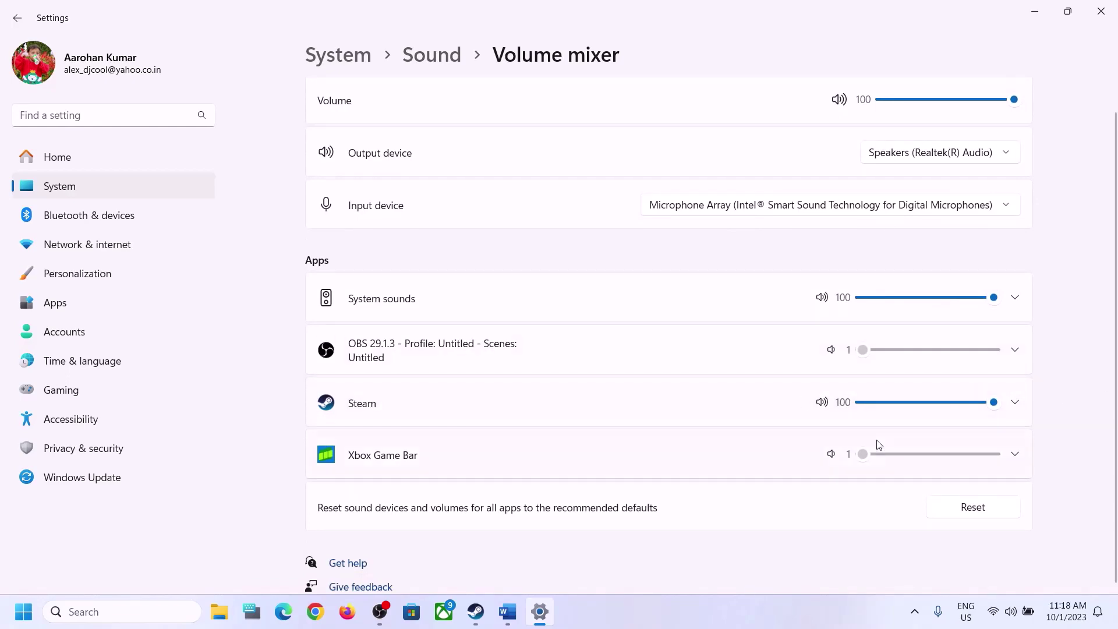
pyautogui.click(1101, 11)
# - Bring the Word guide forward and highlight the Step 2 text and 'Restart PC' in Step 3
pyautogui.click(506, 608)
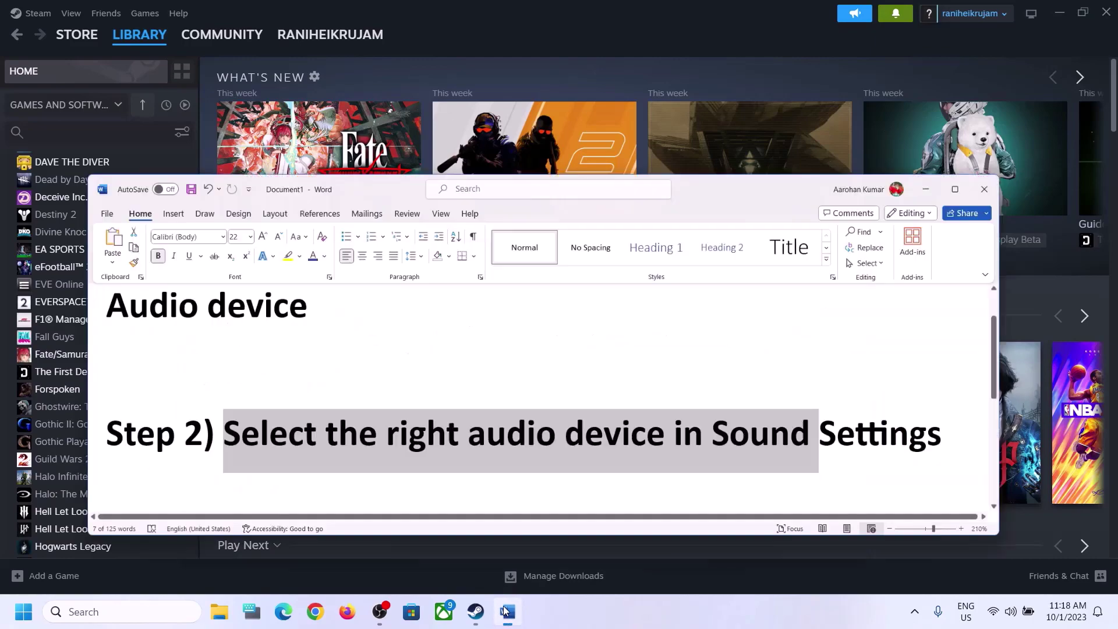
pyautogui.scroll(-2, 484, 445)
pyautogui.scroll(-1, 484, 446)
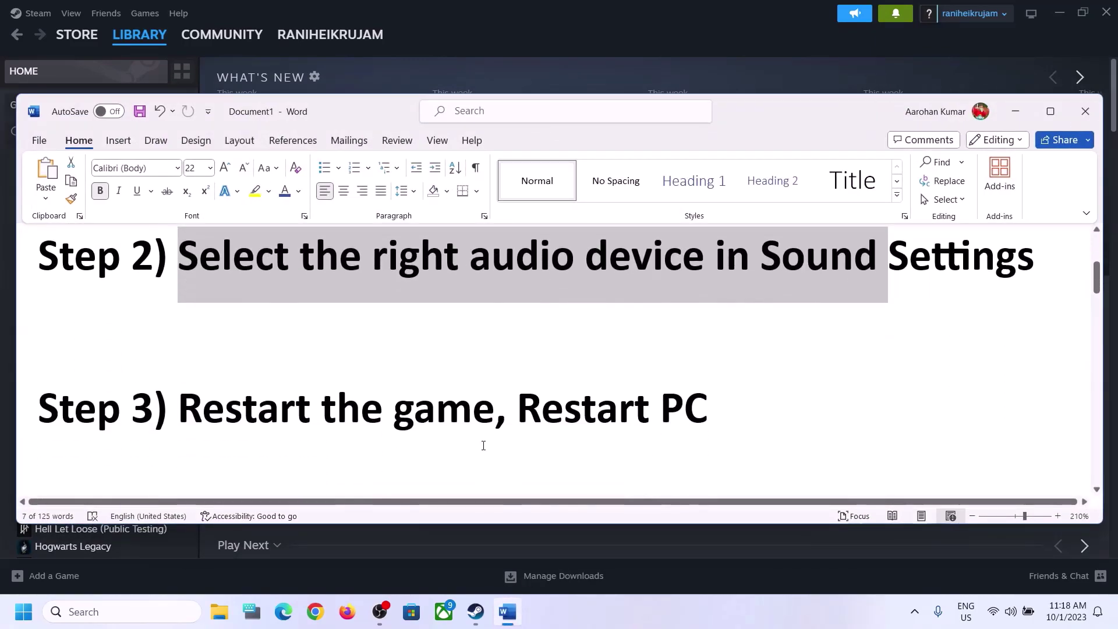
pyautogui.moveTo(180, 415); pyautogui.dragTo(471, 415)
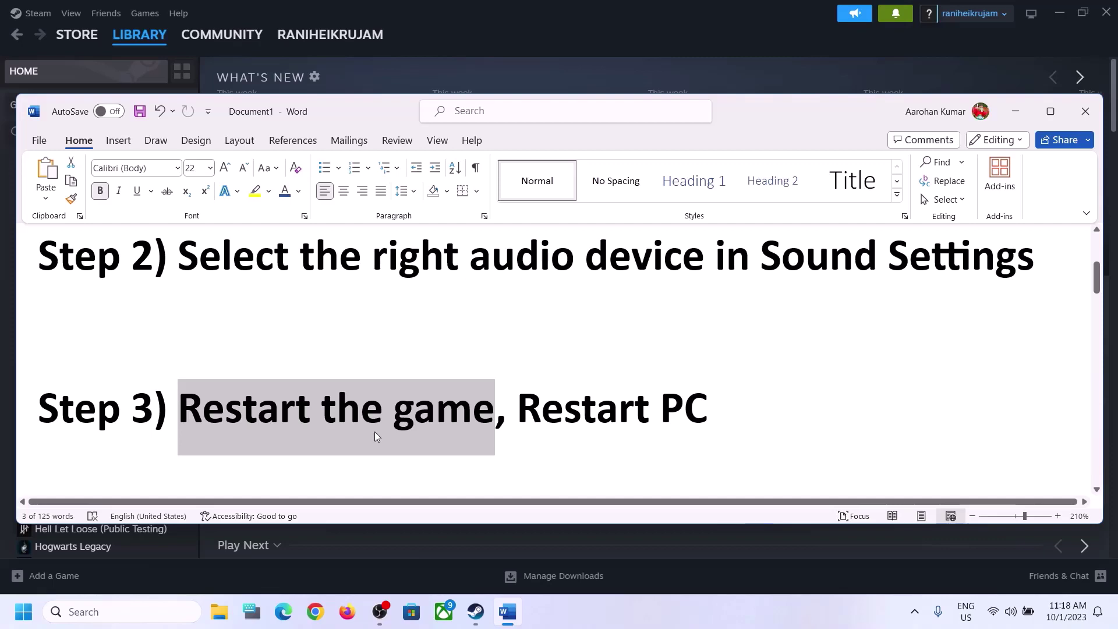
pyautogui.moveTo(520, 413); pyautogui.dragTo(708, 415)
# - Check the Start menu's restart options and the quick-settings sound outputs, then scroll to Step 4
pyautogui.press('super')
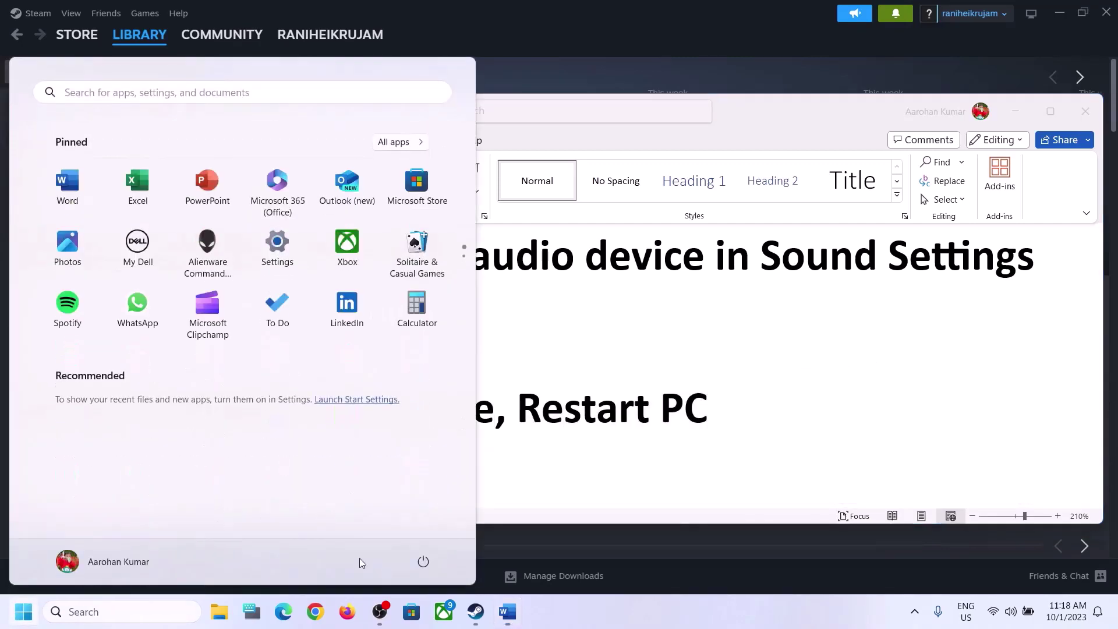
pyautogui.click(424, 562)
pyautogui.press('Escape')
pyautogui.press('Escape')
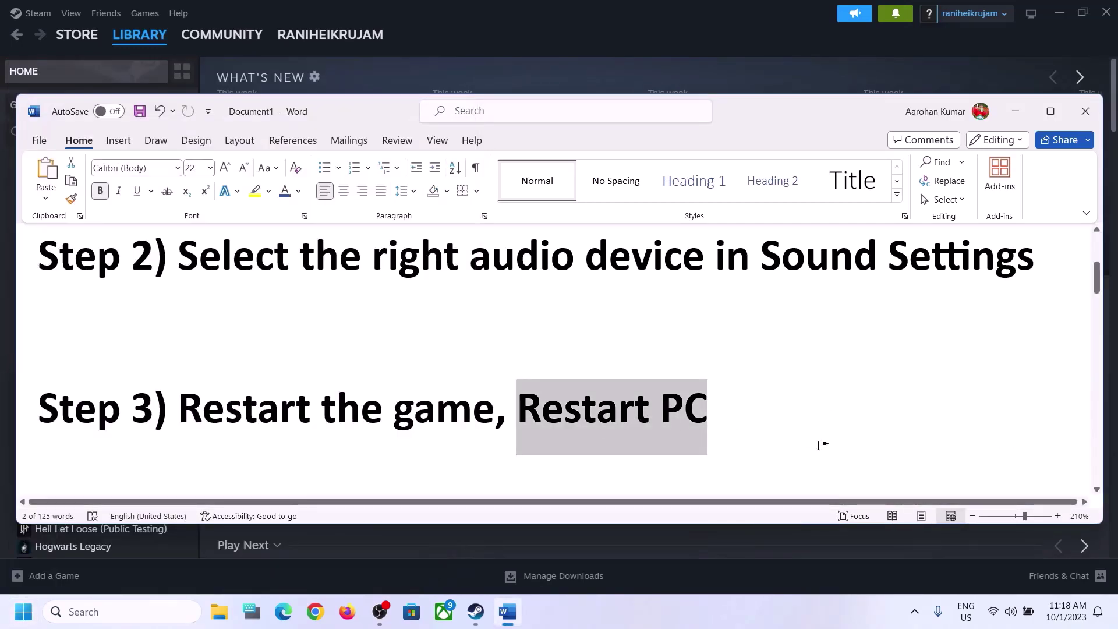
pyautogui.click(1025, 609)
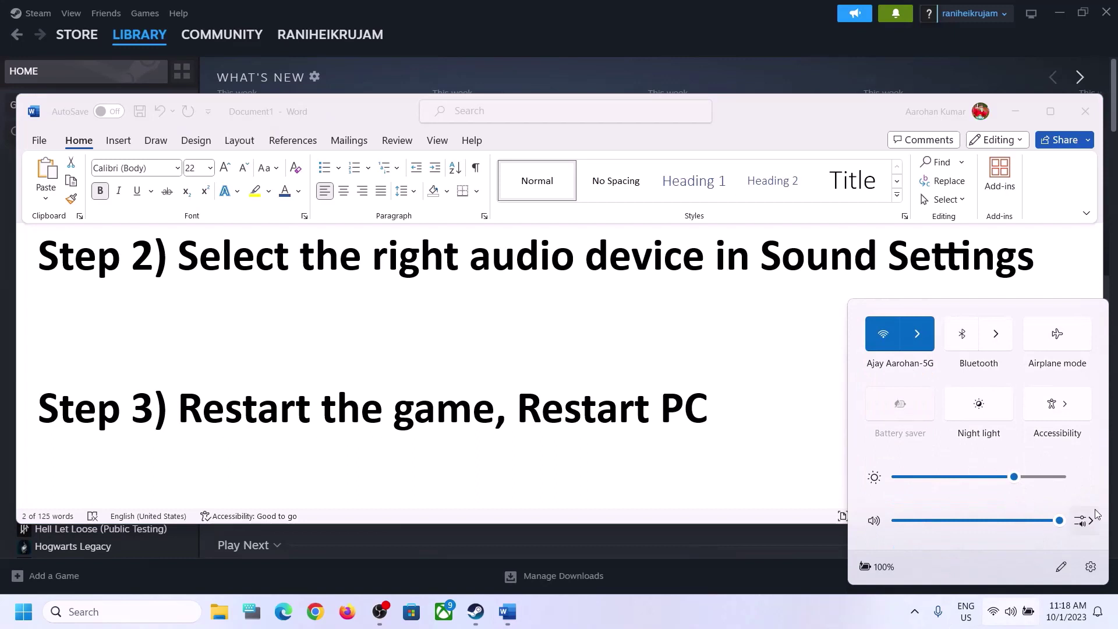
pyautogui.click(1091, 520)
pyautogui.press('Escape')
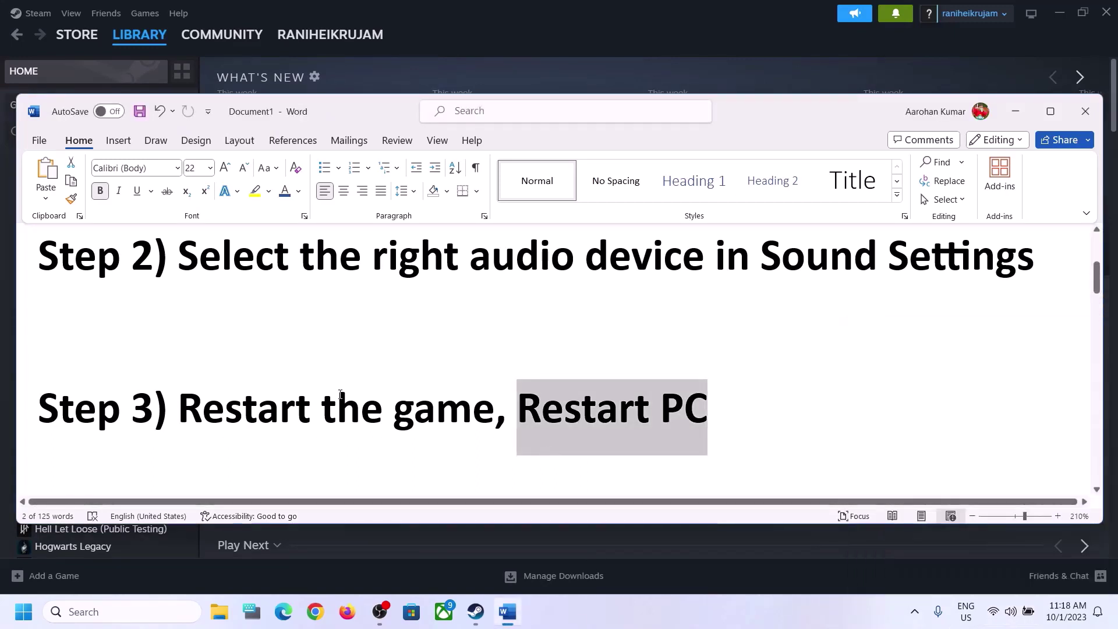
pyautogui.click(383, 397)
pyautogui.scroll(-4, 384, 397)
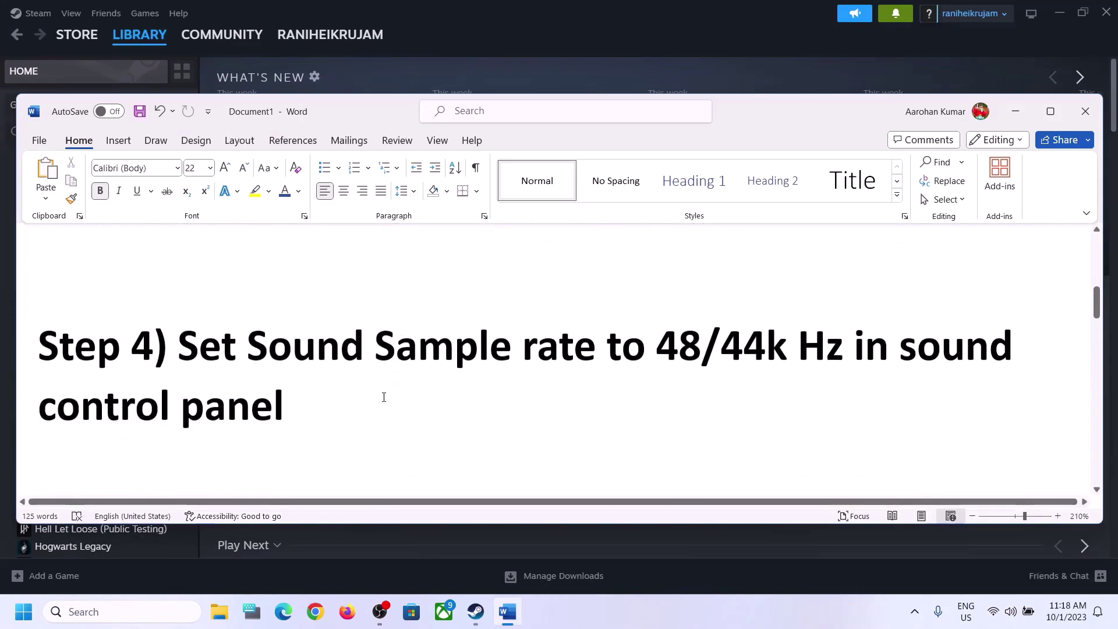
# - Select the Step 4 text 'Set Sound Sample rate to 48/44k Hz in sound control panel'
pyautogui.moveTo(186, 348); pyautogui.dragTo(382, 421)
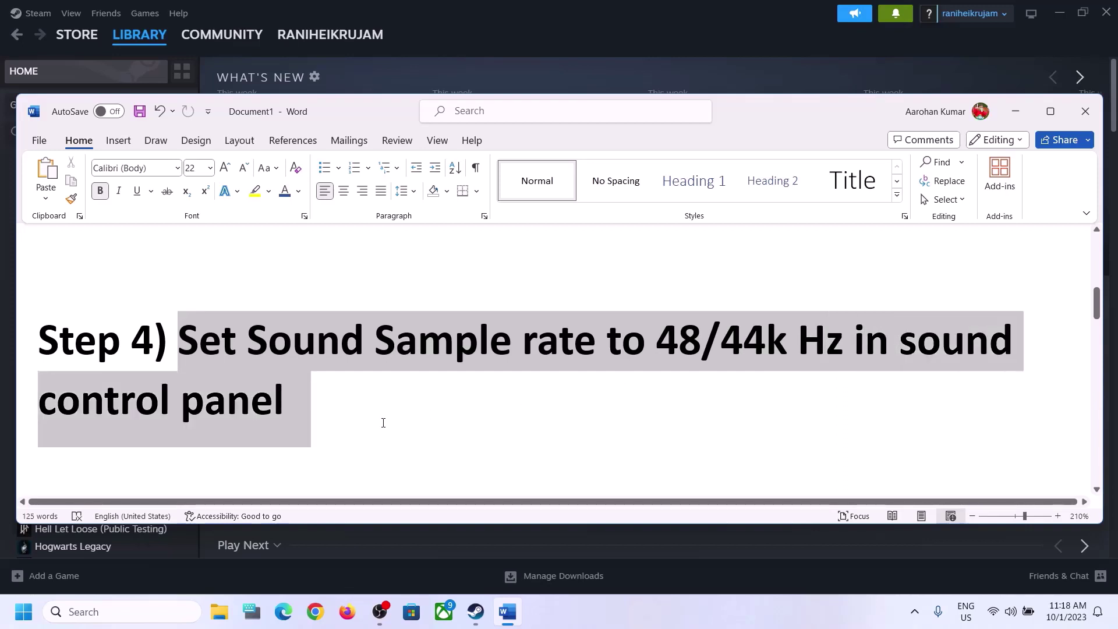
# - Search 'control' to launch Control Panel and go to Hardware and Sound
pyautogui.click(128, 612)
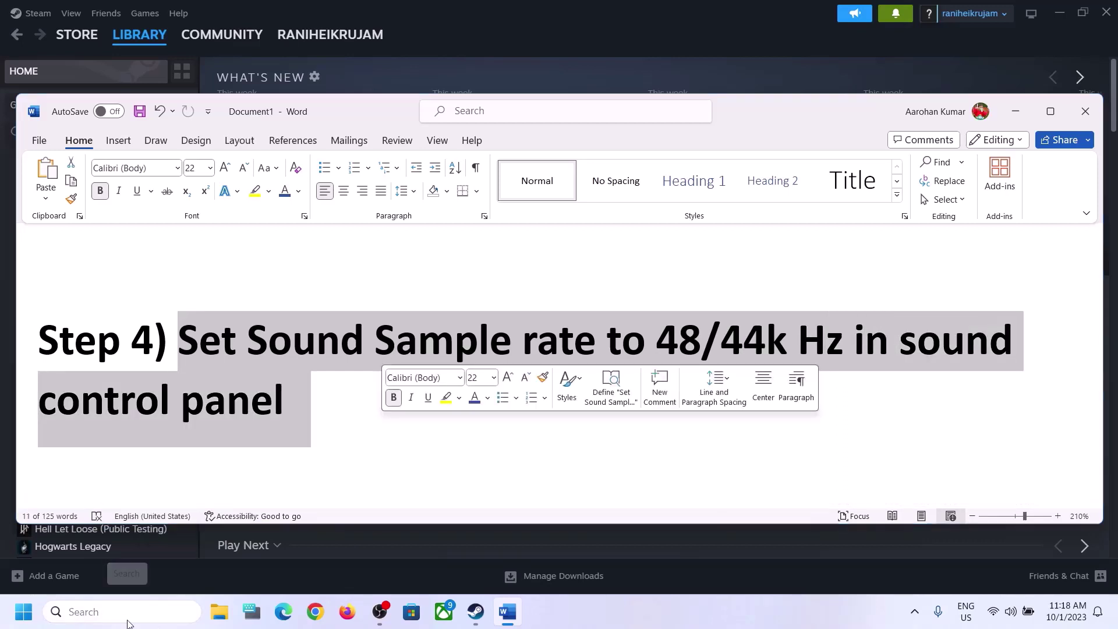
pyautogui.write('control')
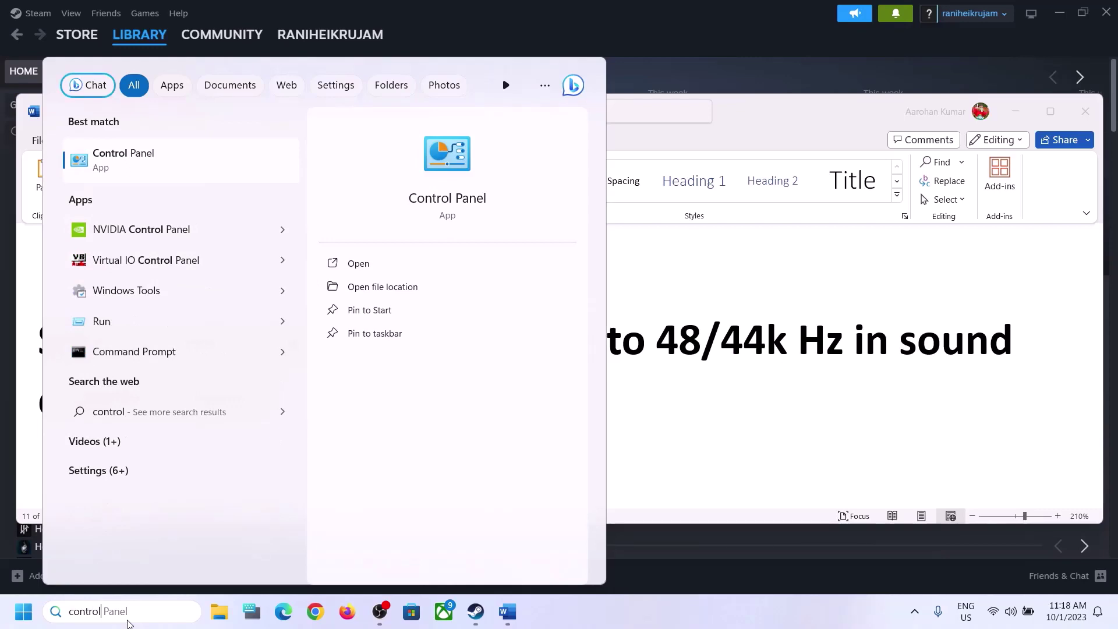
pyautogui.click(165, 167)
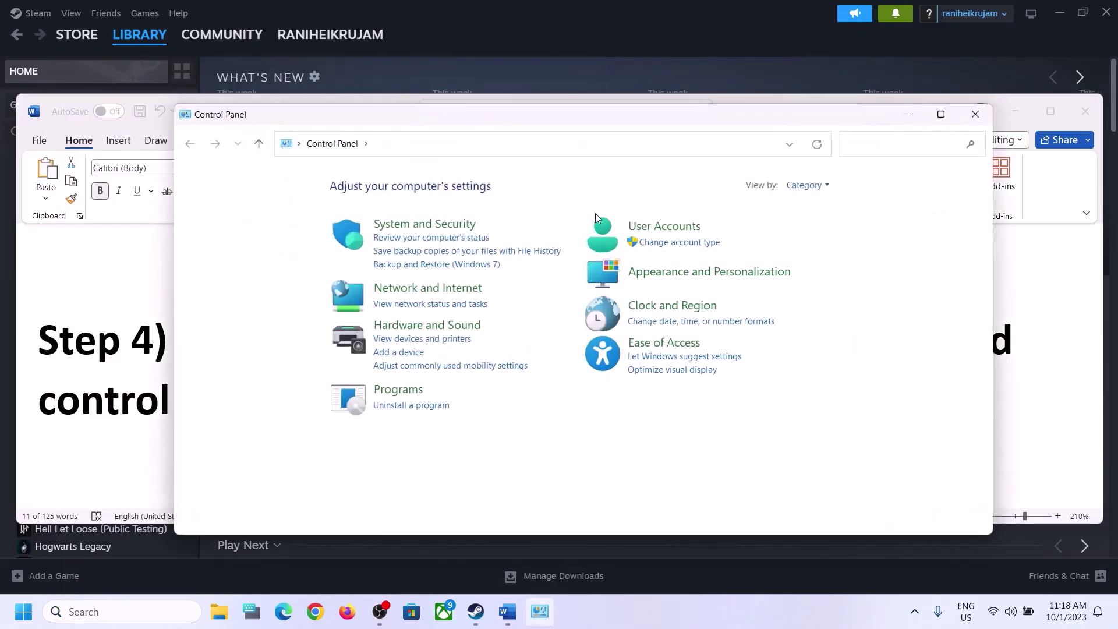
pyautogui.click(423, 324)
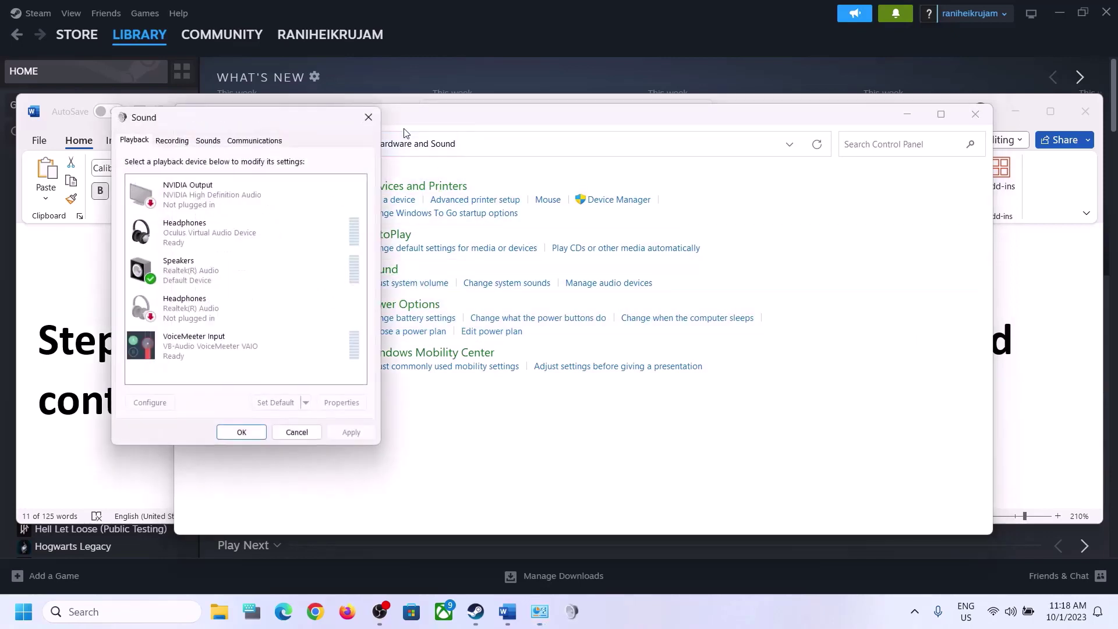
# - In the Sound dialog, select the Speakers playback device and open its Properties
pyautogui.moveTo(277, 120); pyautogui.dragTo(529, 101)
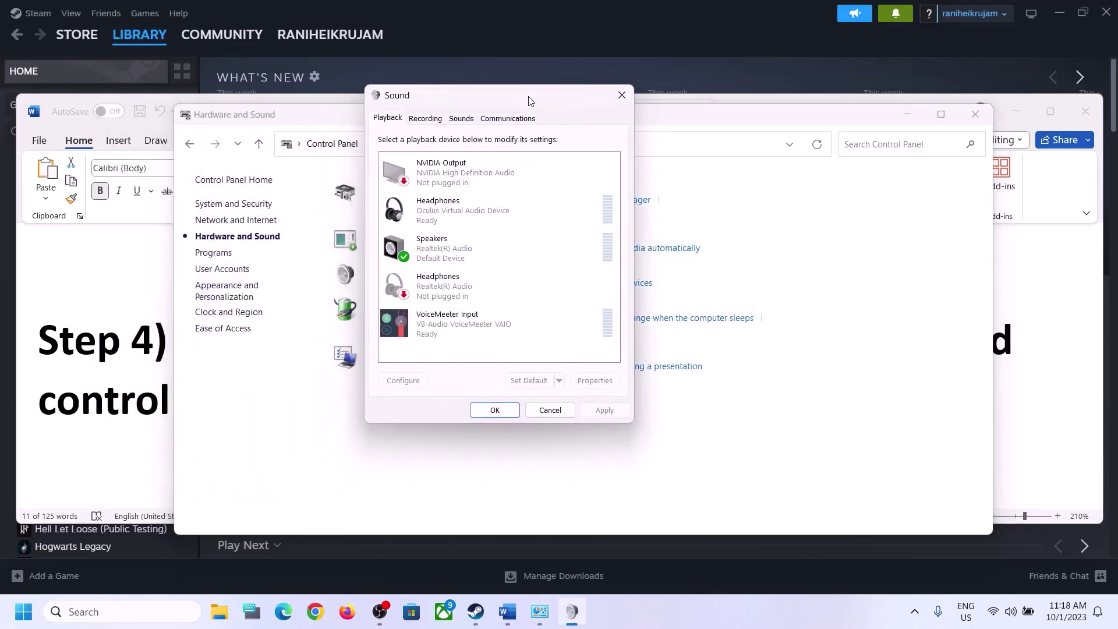
pyautogui.click(455, 258)
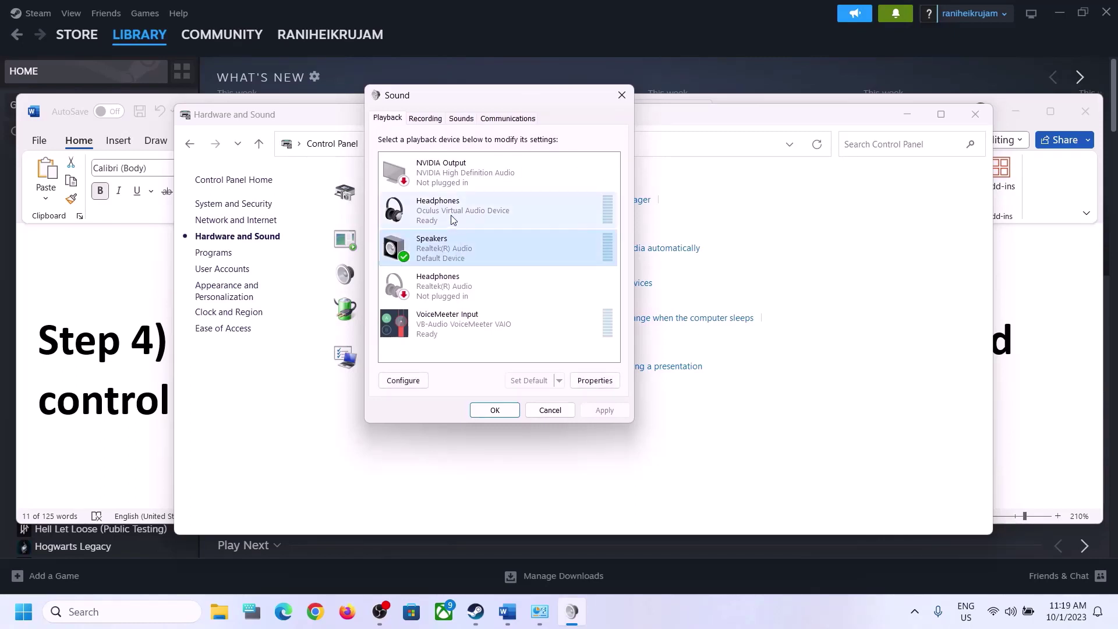
pyautogui.click(452, 219)
pyautogui.click(409, 261)
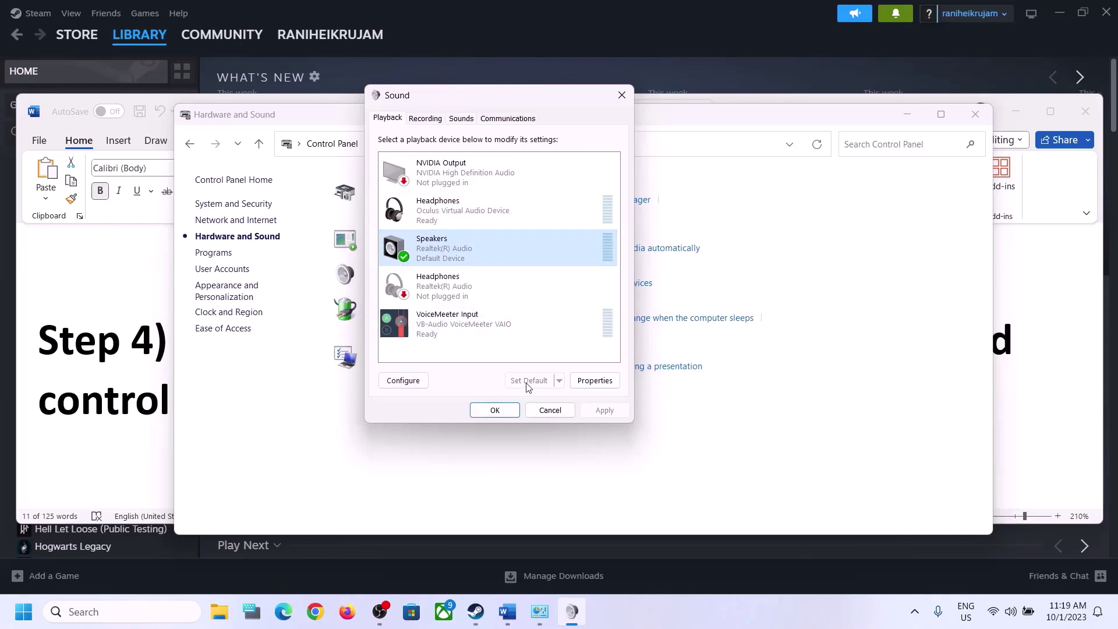
pyautogui.rightClick(457, 256)
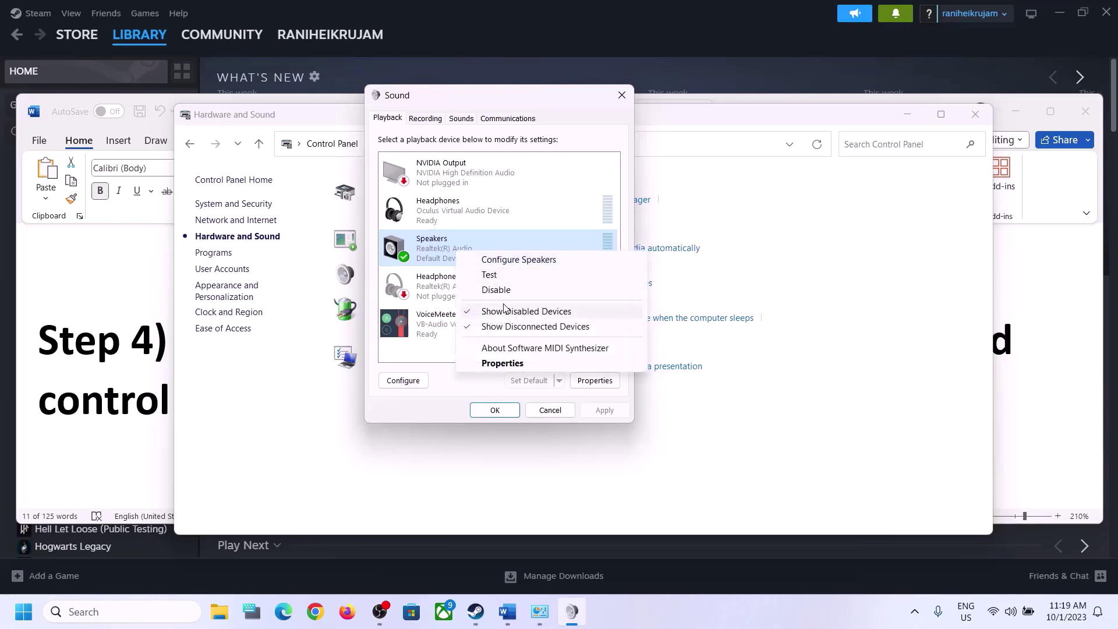
pyautogui.click(502, 363)
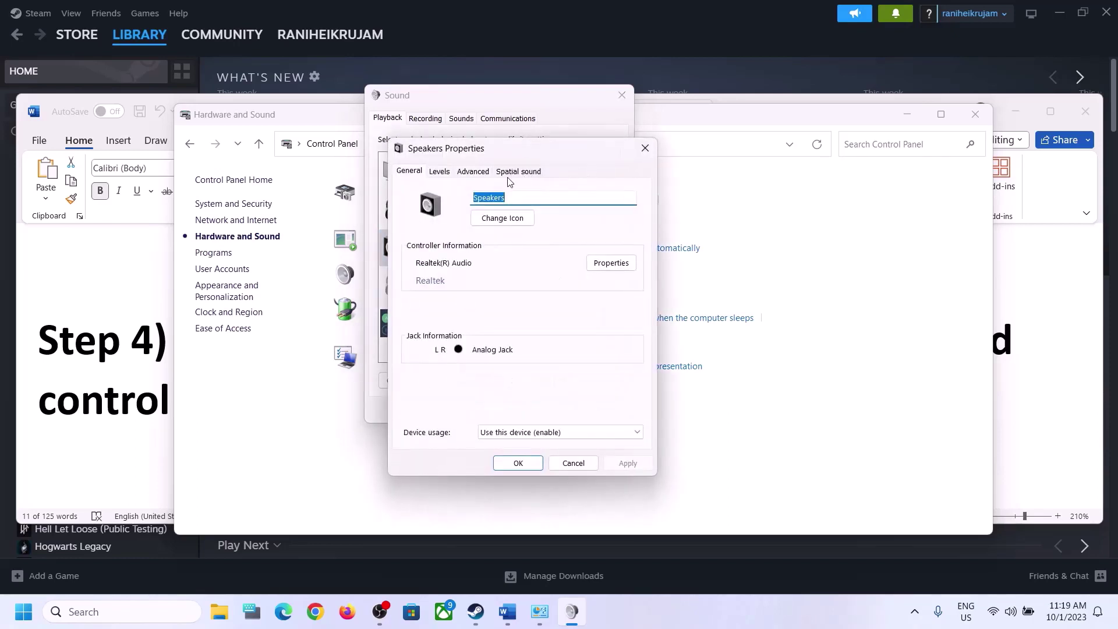
# - On the Advanced tab, apply 16 bit, 48000 Hz as the Speakers default format
pyautogui.click(472, 172)
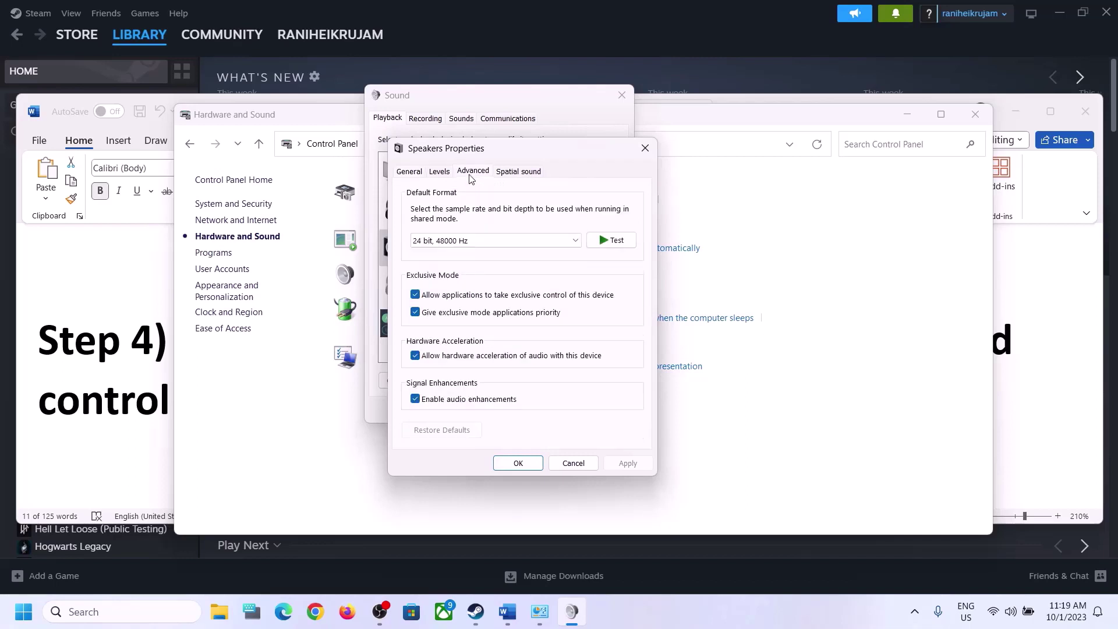
pyautogui.click(577, 243)
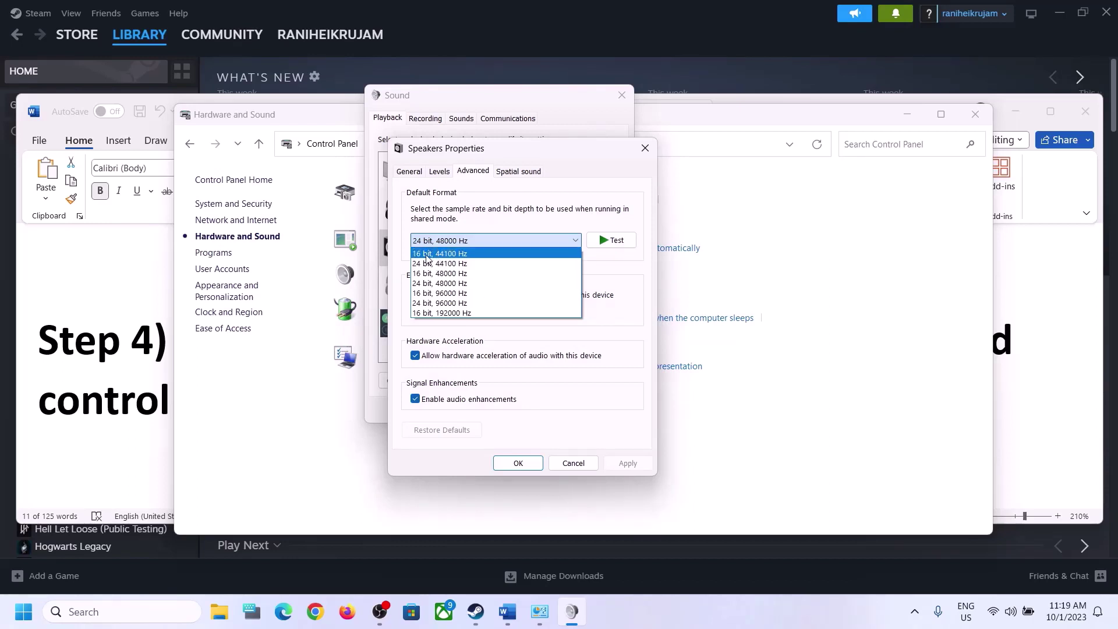
pyautogui.click(452, 275)
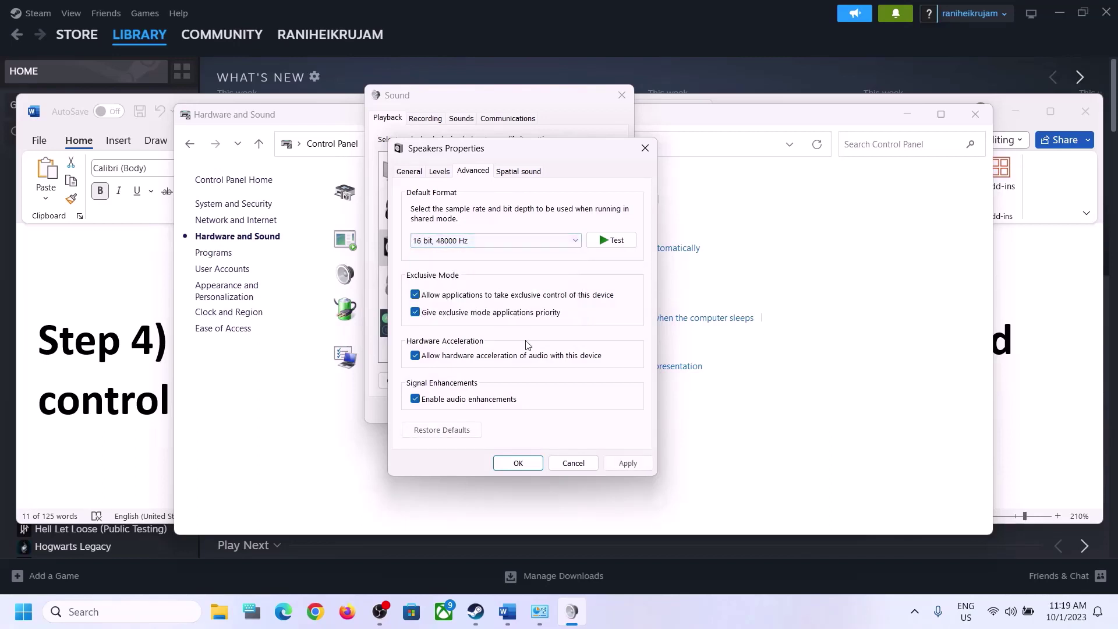
pyautogui.click(624, 464)
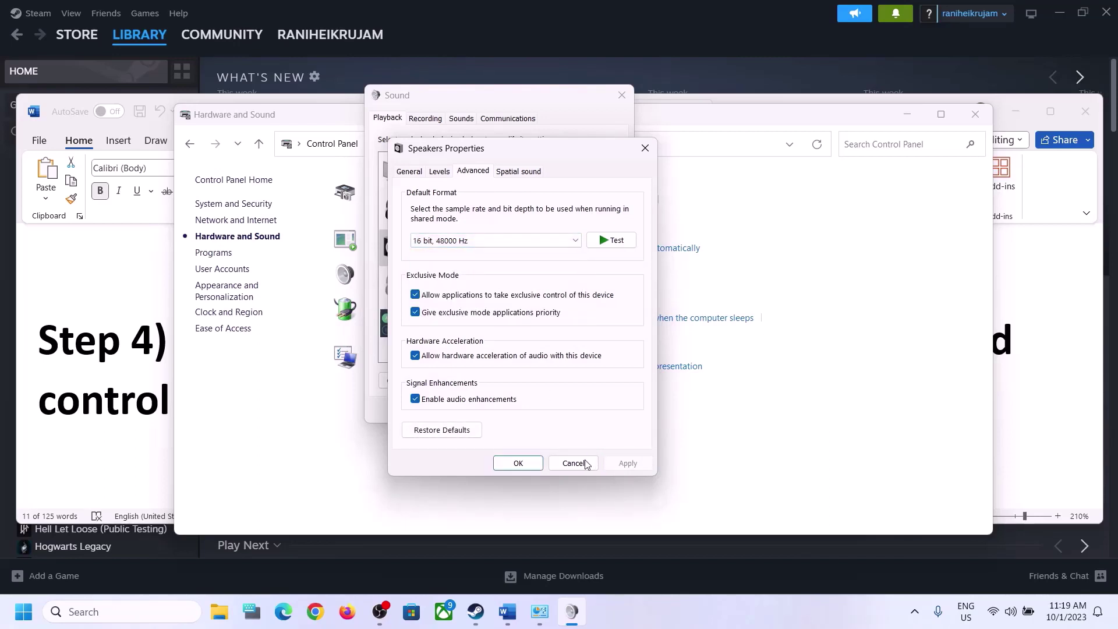
# - Change the default format to 24 bit, 48000 Hz, apply, and close both Sound dialogs with OK
pyautogui.click(483, 241)
pyautogui.click(446, 283)
pyautogui.click(627, 464)
pyautogui.click(518, 463)
pyautogui.click(512, 411)
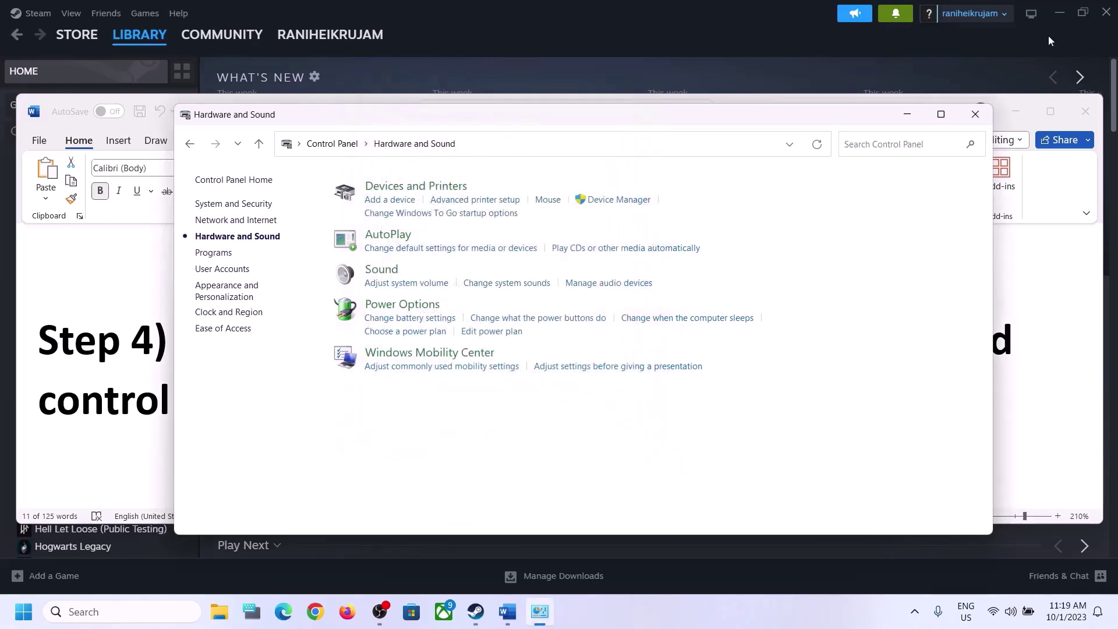
# - Close Control Panel and highlight 'to 48/44k' in Step 4 of the guide
pyautogui.click(975, 114)
pyautogui.click(606, 307)
pyautogui.moveTo(644, 337); pyautogui.dragTo(854, 338)
pyautogui.click(344, 379)
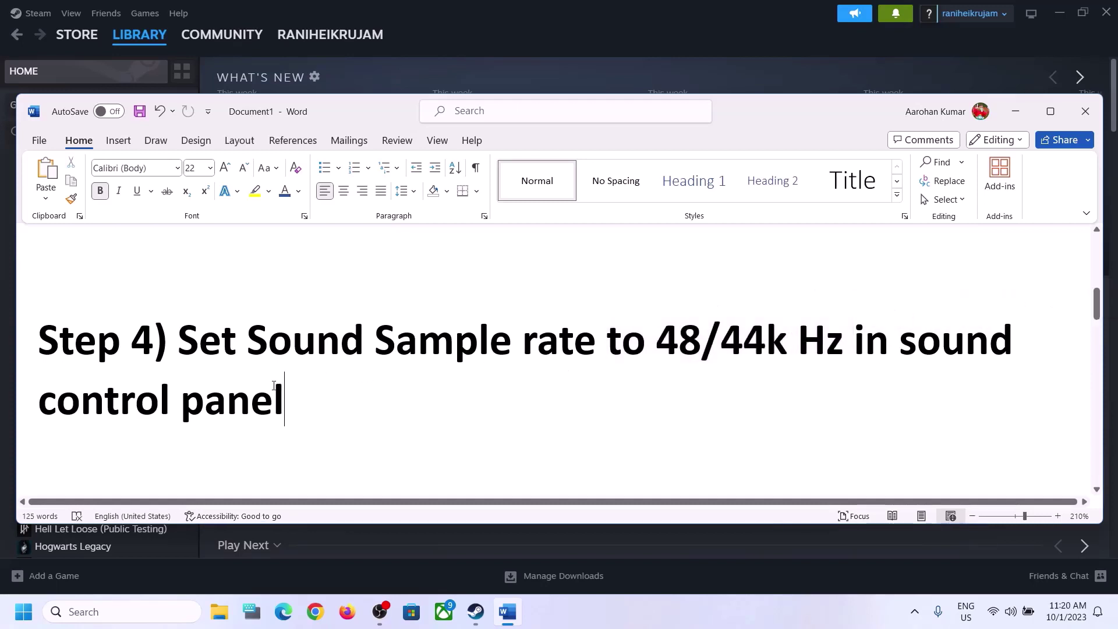
# - Highlight the Step 5 phrases about disconnecting, then connecting the controller once the sound is established
pyautogui.scroll(-4, 351, 380)
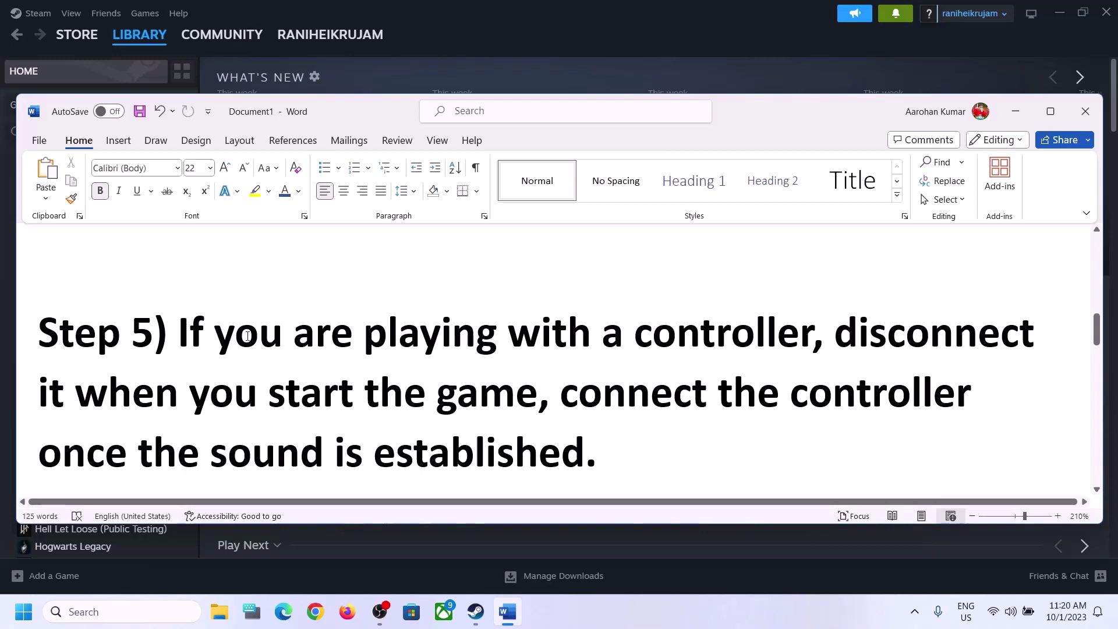
pyautogui.moveTo(181, 333); pyautogui.dragTo(504, 334)
pyautogui.moveTo(594, 325); pyautogui.dragTo(514, 404)
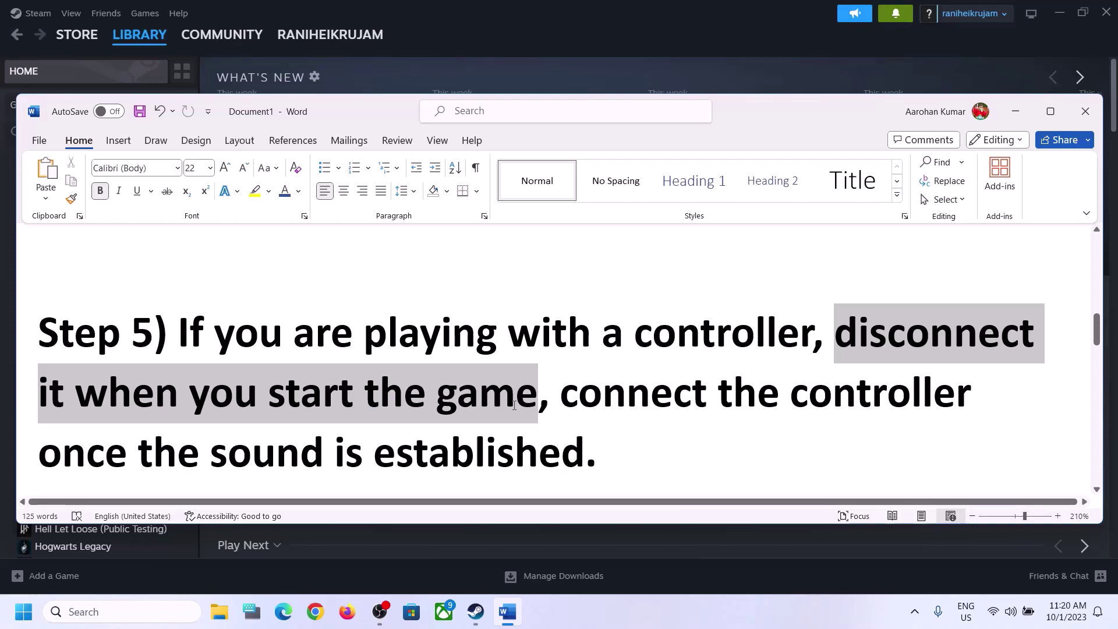
pyautogui.click(884, 326)
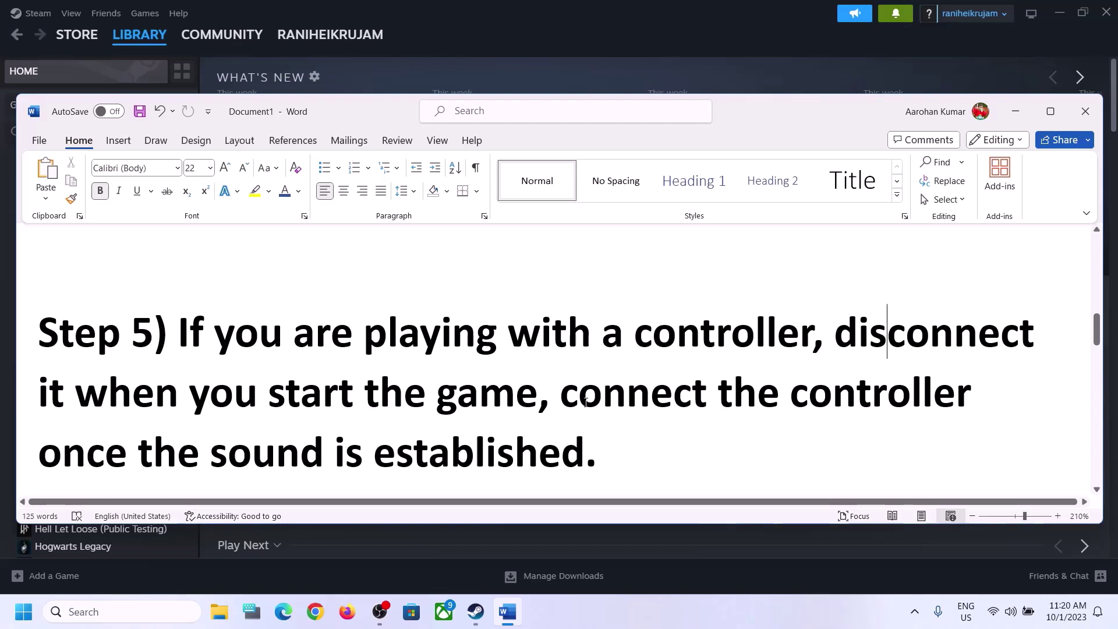
pyautogui.moveTo(598, 402); pyautogui.dragTo(978, 402)
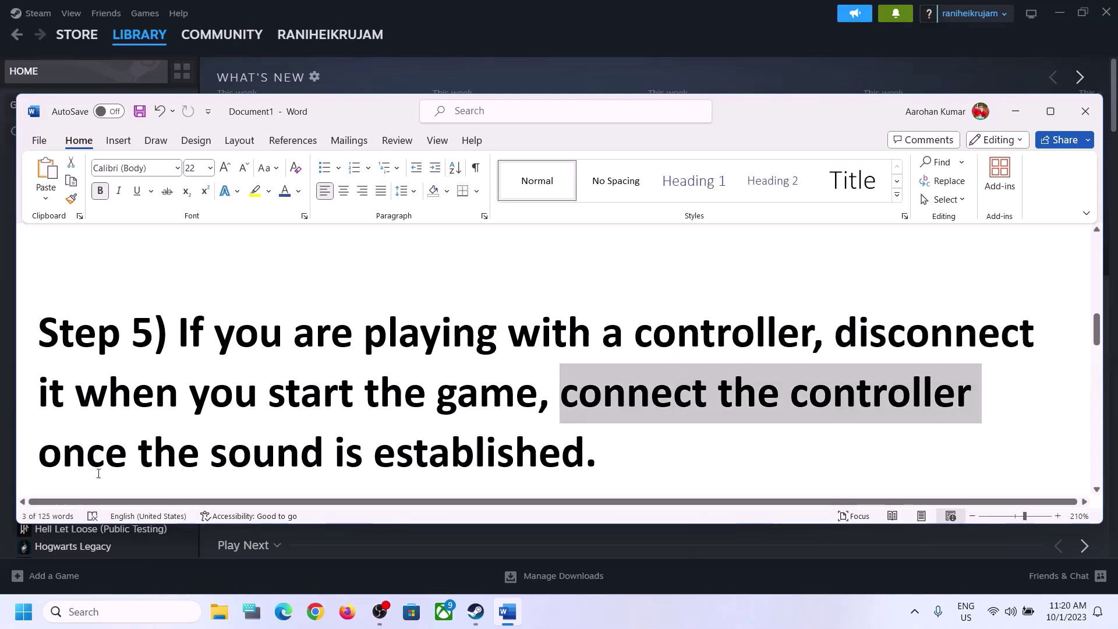
pyautogui.moveTo(40, 454); pyautogui.dragTo(477, 456)
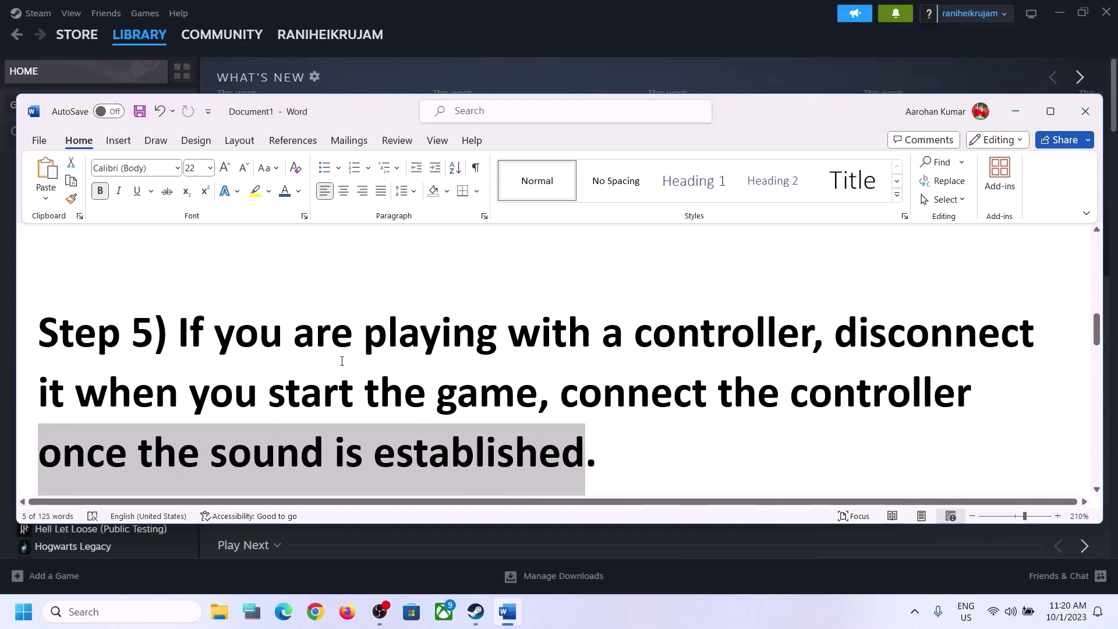
pyautogui.click(332, 333)
# - Select 'off Spatial Sound' in Step 6, then open Windows Sound settings from the taskbar volume icon
pyautogui.scroll(-2, 364, 361)
pyautogui.scroll(-2, 364, 362)
pyautogui.click(263, 402)
pyautogui.keyDown('shift'); pyautogui.click(612, 392); pyautogui.keyUp('shift')
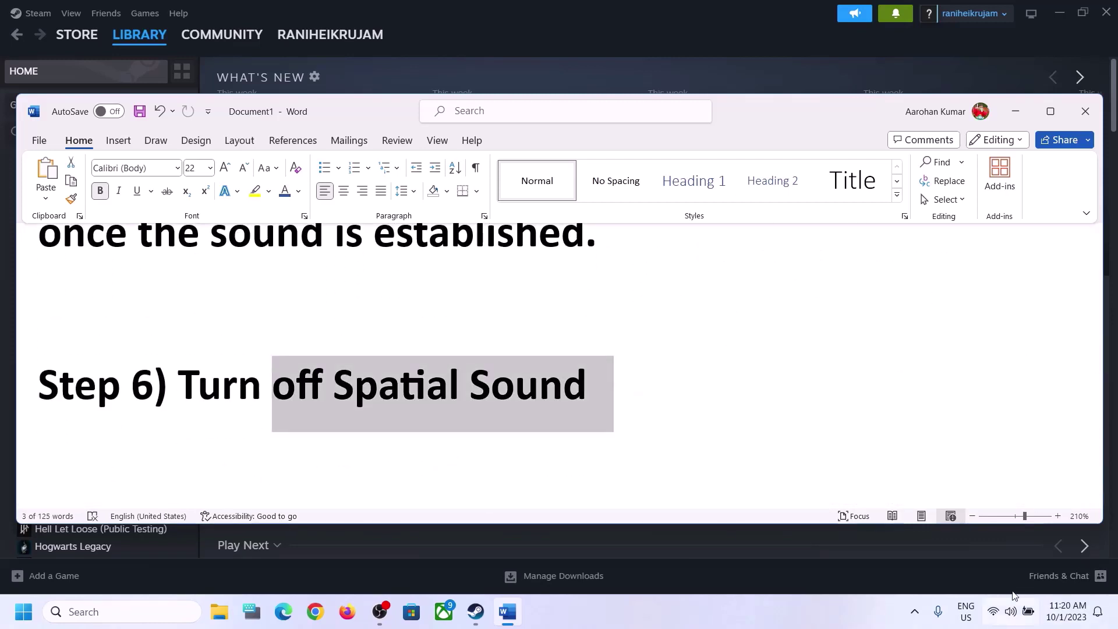
pyautogui.rightClick(1013, 622)
pyautogui.click(1008, 566)
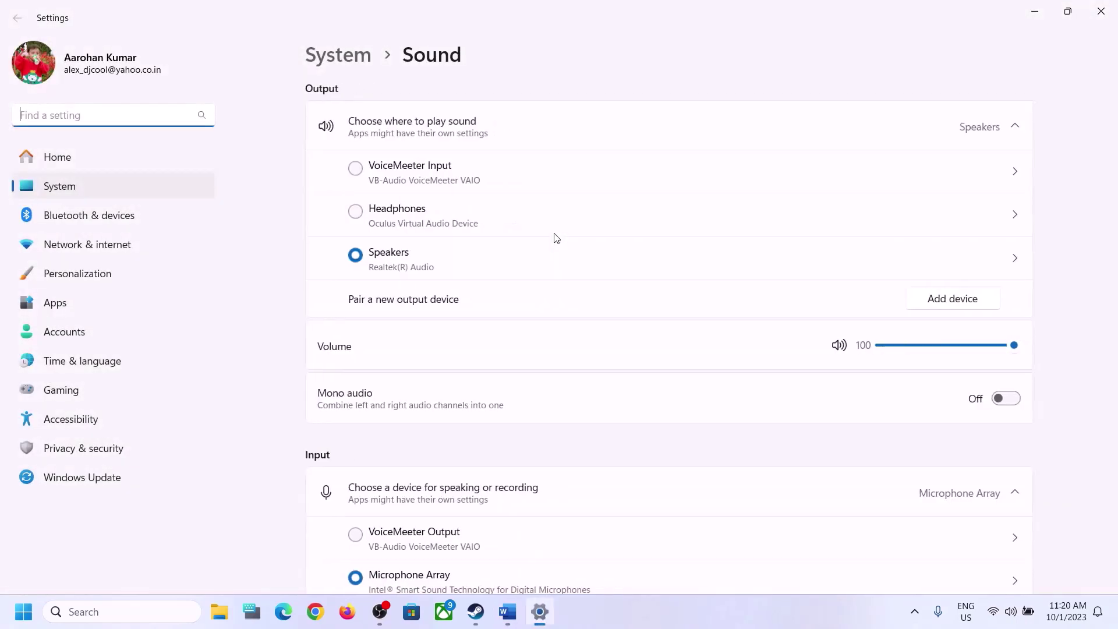
# - Close Settings, open Control Panel's Hardware and Sound page, and briefly check the volume mixer
pyautogui.click(1101, 13)
pyautogui.click(119, 612)
pyautogui.write('c')
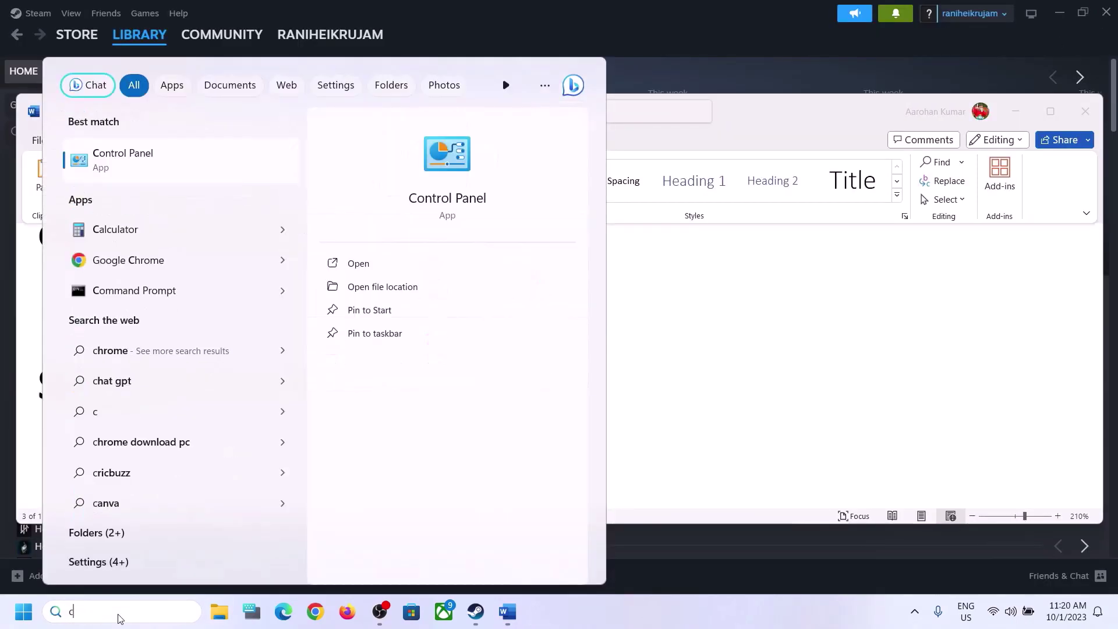
pyautogui.write('ontrol')
pyautogui.press('Return')
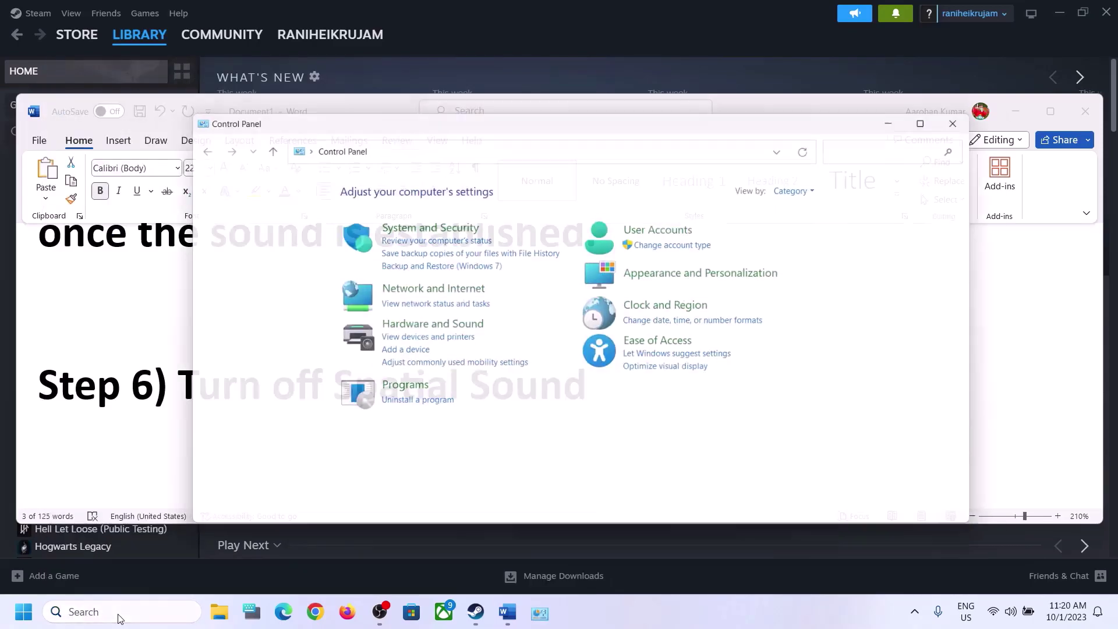
pyautogui.click(429, 327)
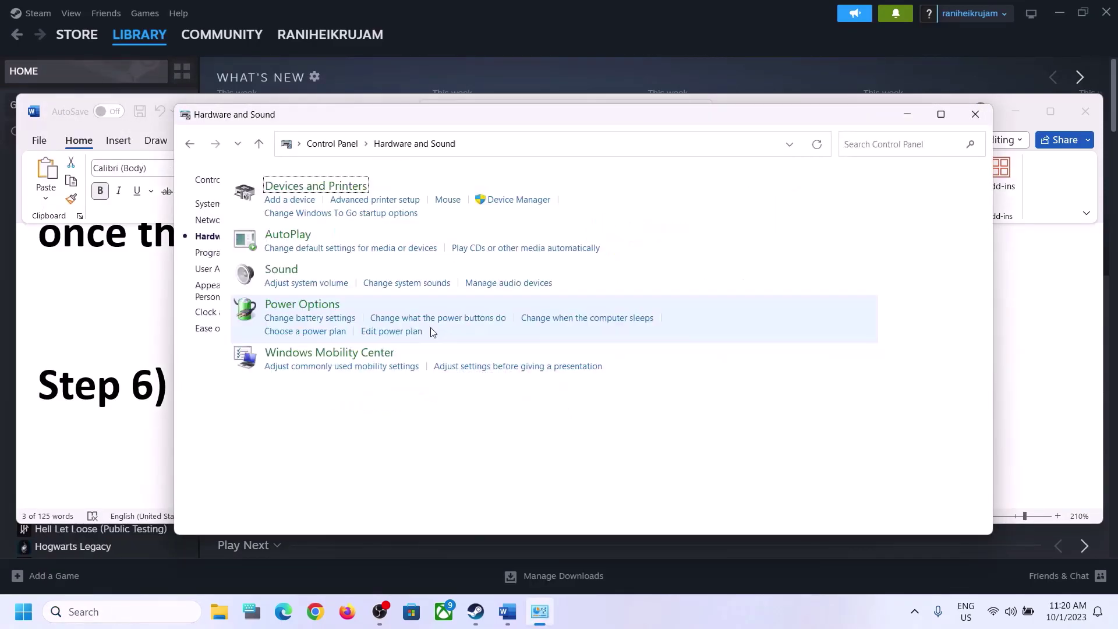
pyautogui.click(389, 282)
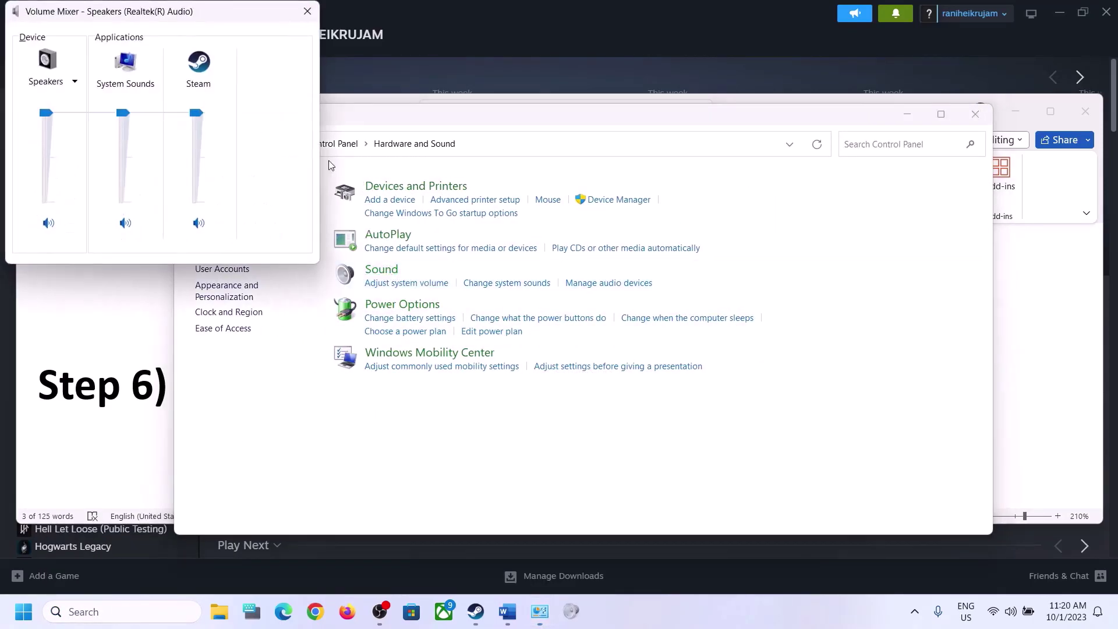
pyautogui.click(307, 11)
# - Open the Sound dialog and the Speakers playback device's Properties
pyautogui.click(382, 270)
pyautogui.moveTo(198, 60); pyautogui.dragTo(561, 91)
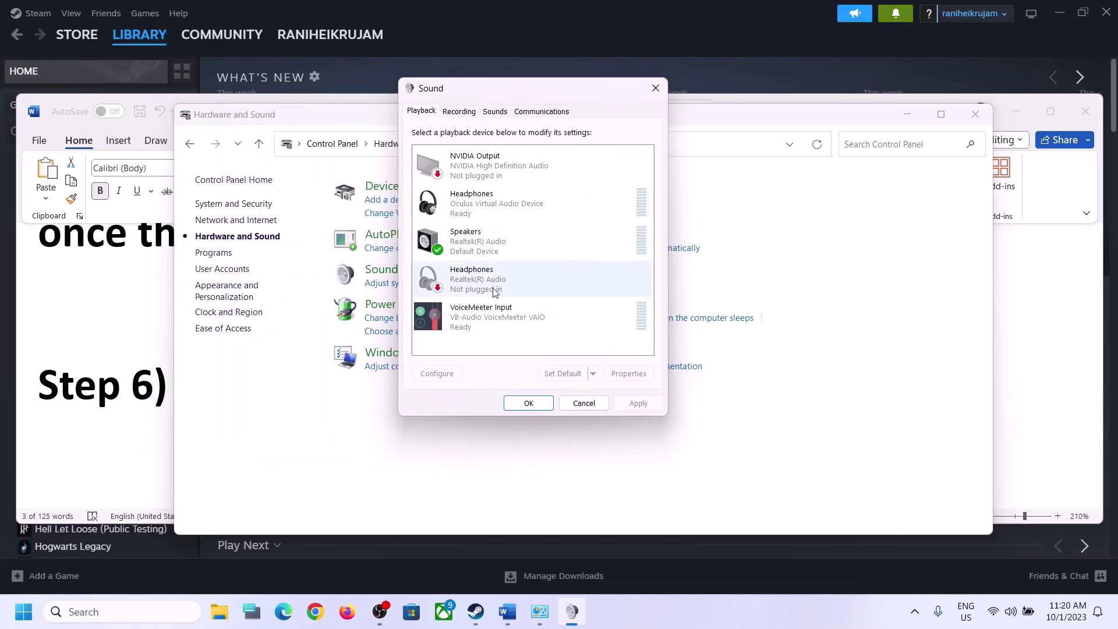
pyautogui.click(484, 246)
pyautogui.rightClick(484, 246)
pyautogui.click(531, 358)
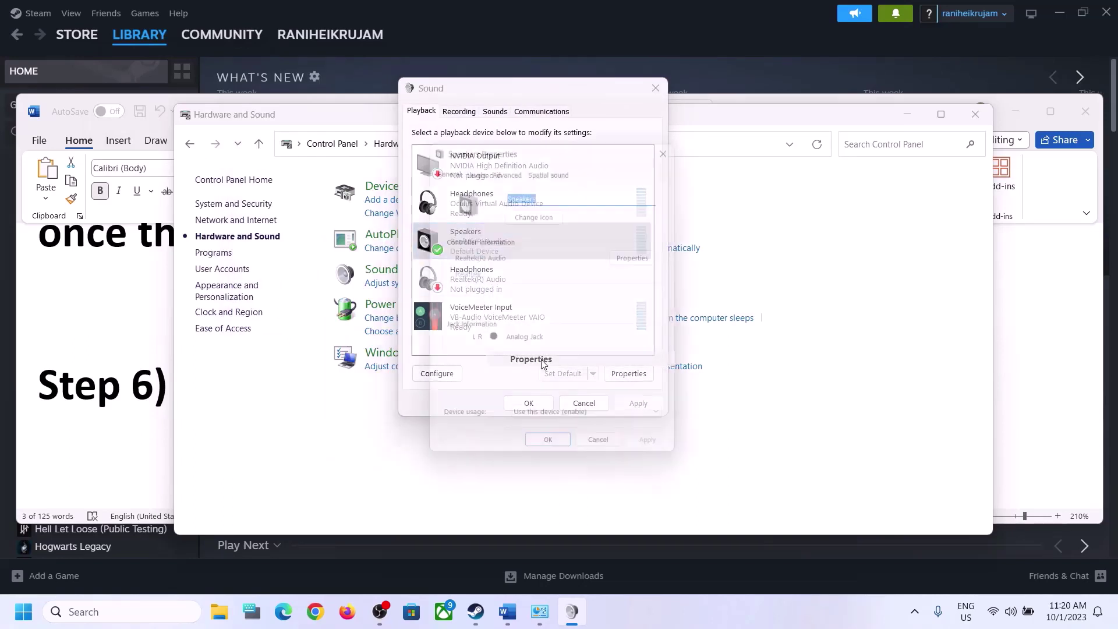
# - Keep the Speakers spatial sound format Off, apply, close the dialogs, and scroll Word to Step 7
pyautogui.click(550, 165)
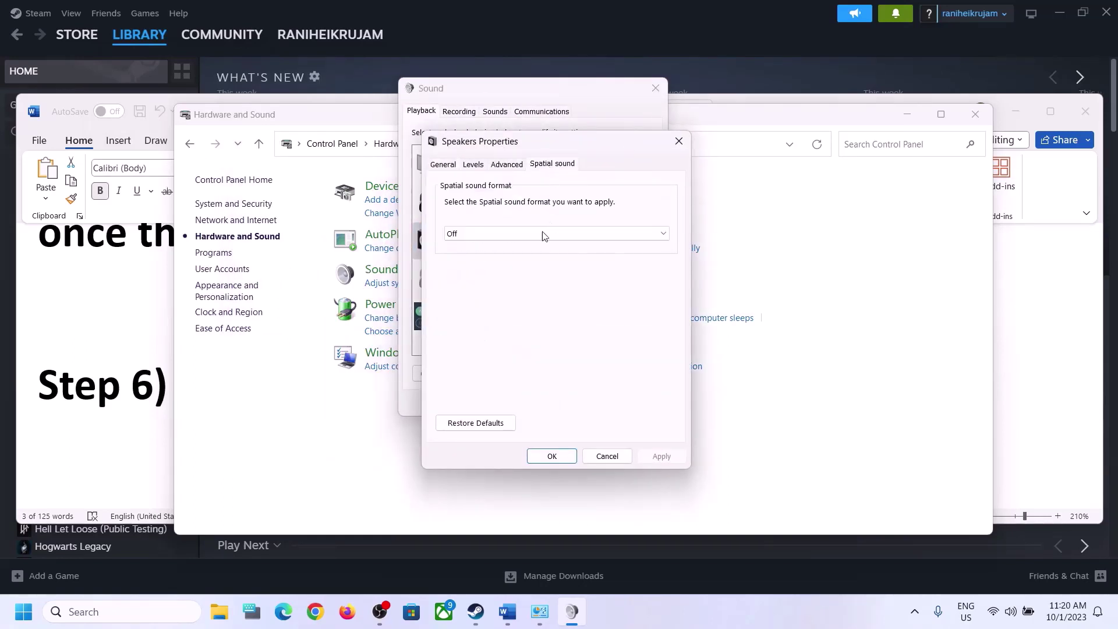
pyautogui.click(546, 234)
pyautogui.click(467, 248)
pyautogui.click(640, 456)
pyautogui.click(563, 458)
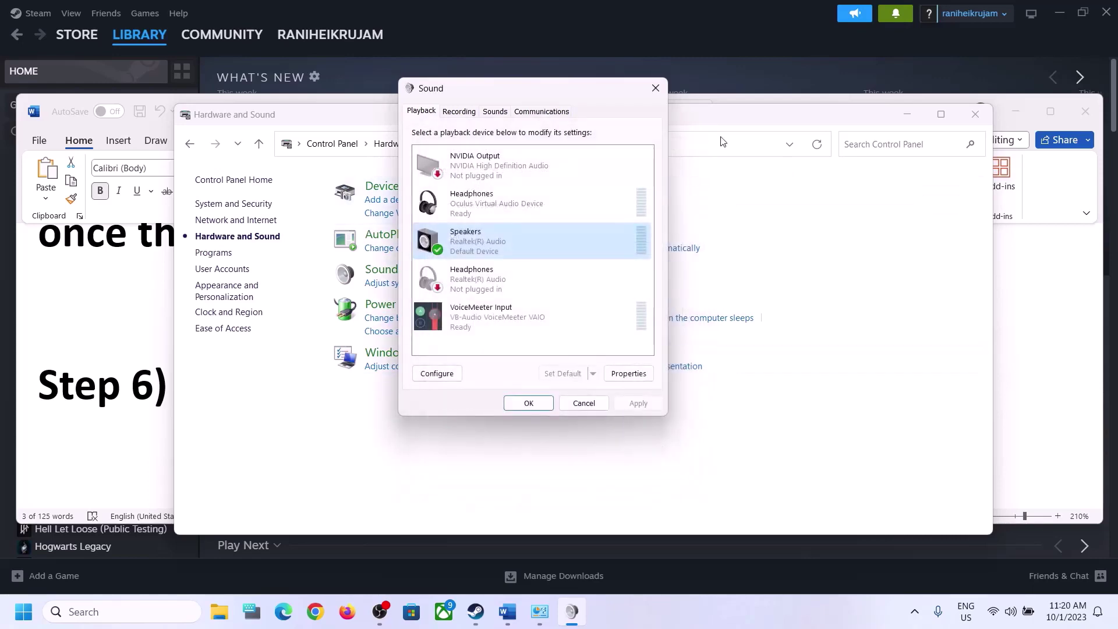
pyautogui.click(656, 90)
pyautogui.click(170, 373)
pyautogui.scroll(-5, 426, 397)
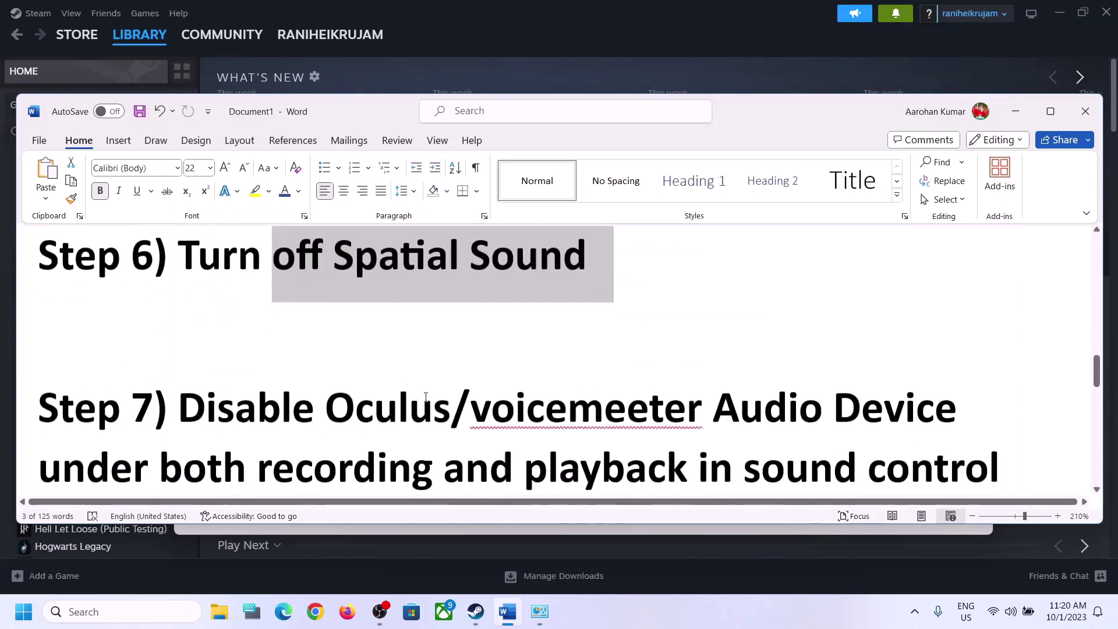